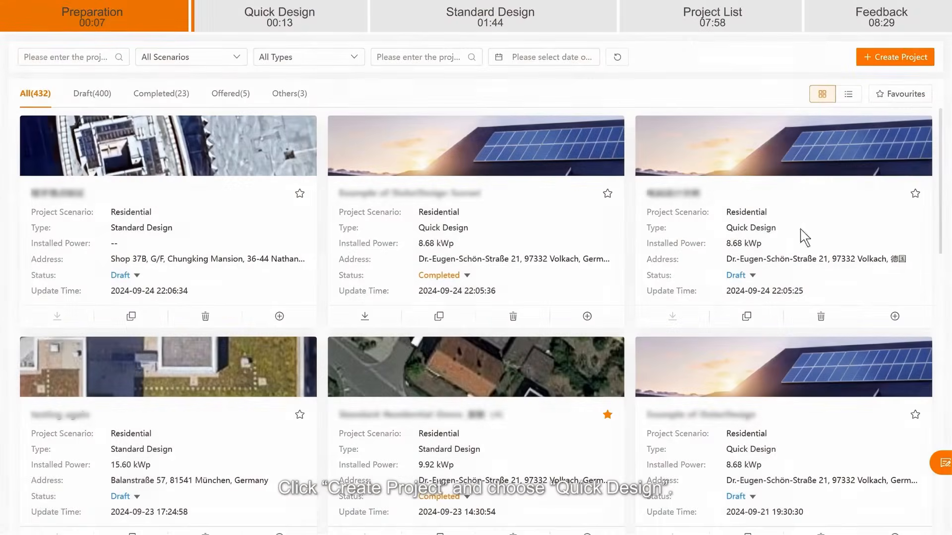
# - Create a new project of the Quick Design type
pyautogui.click(899, 58)
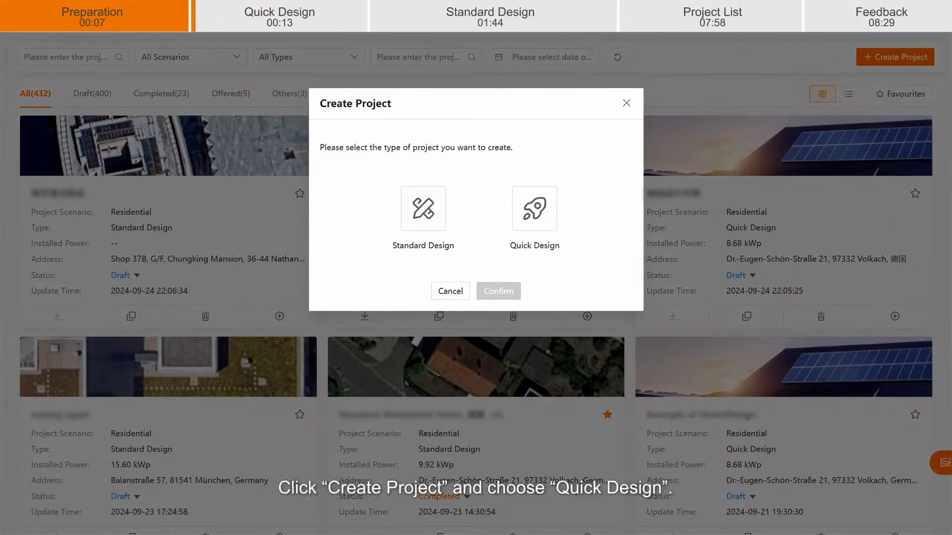
pyautogui.click(532, 212)
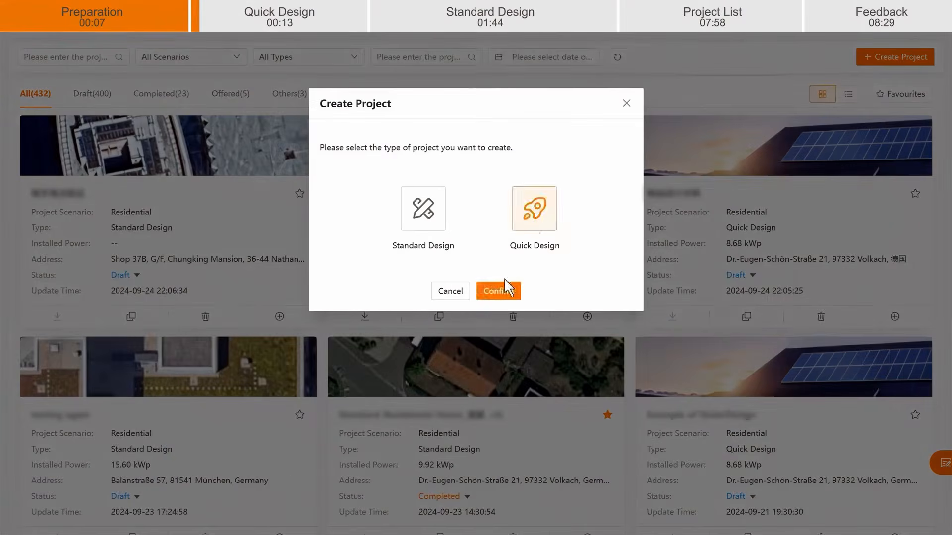
pyautogui.click(499, 291)
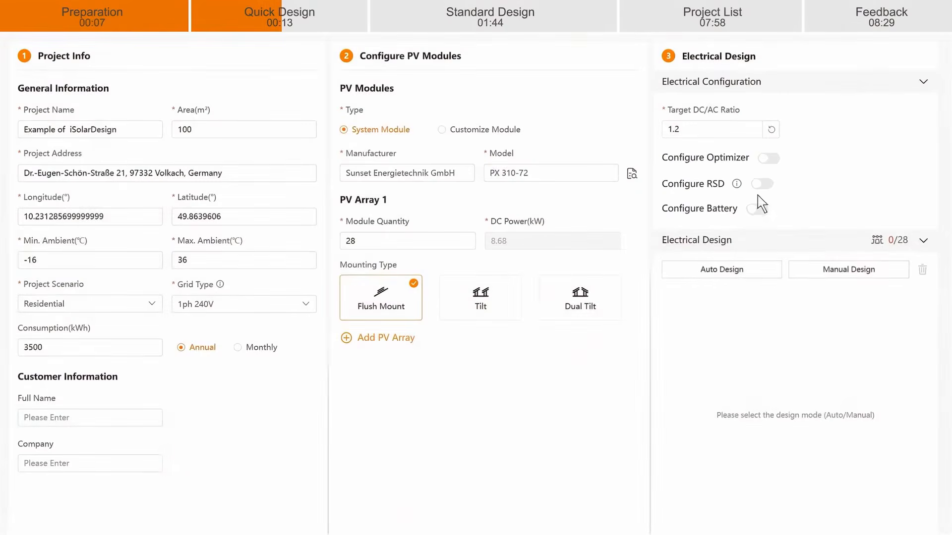
# - Enable the optimizer in the electrical configuration and generate the electrical design automatically
pyautogui.click(768, 157)
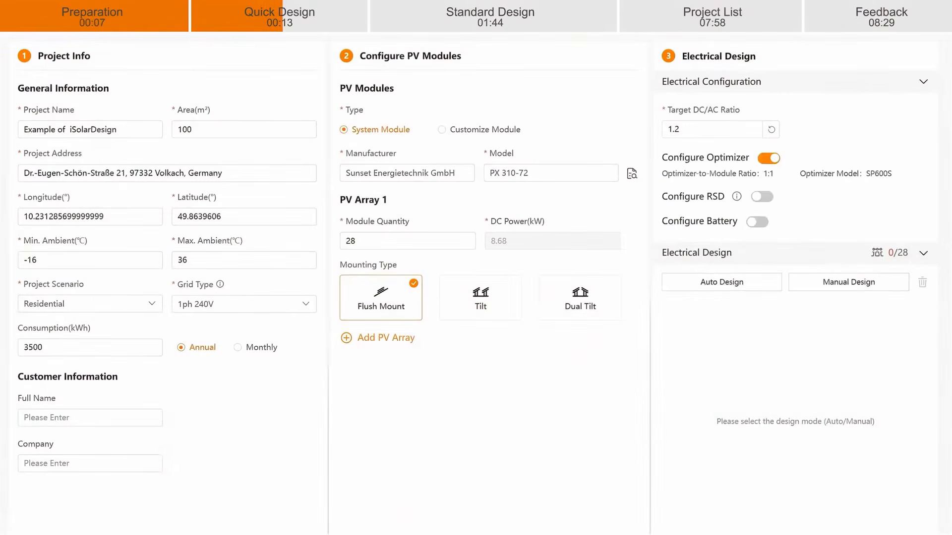
pyautogui.click(716, 282)
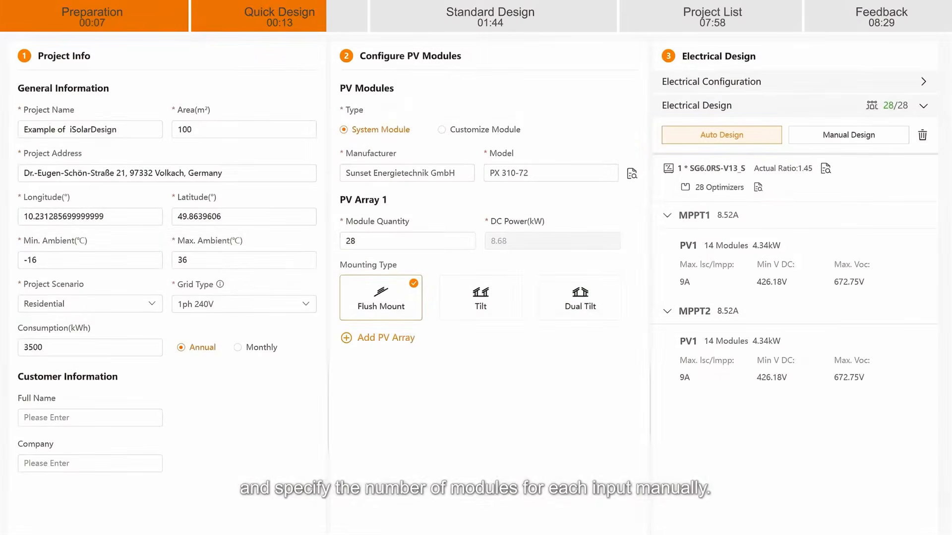
# - Replace the automatic design with a manual one using one SG6.0RS-V13_S inverter with optimizers, and add a string to MPPT2
pyautogui.click(848, 136)
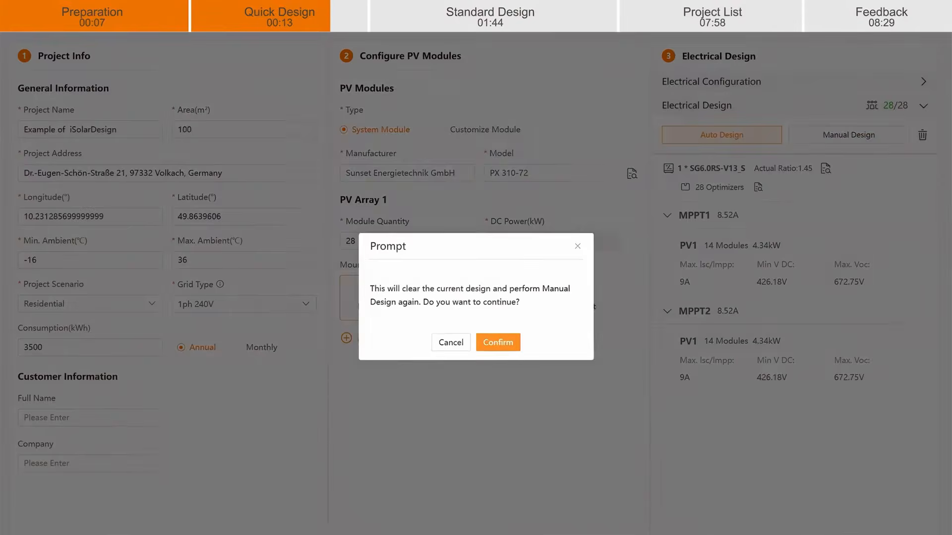
pyautogui.click(498, 343)
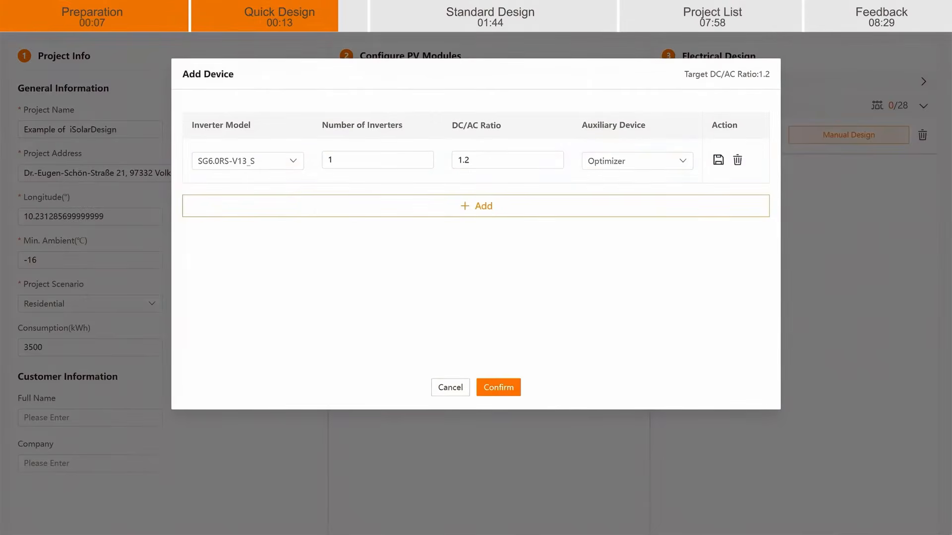
pyautogui.click(499, 388)
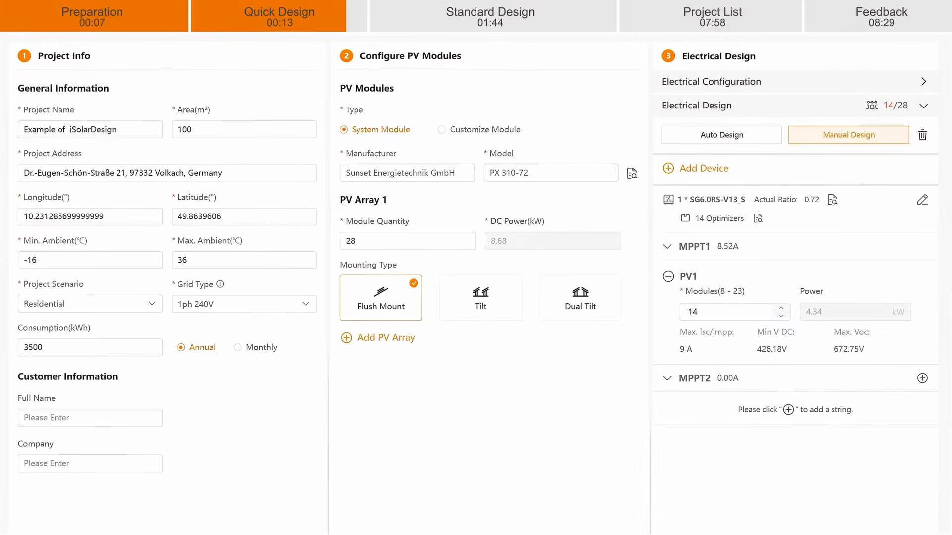
pyautogui.click(922, 378)
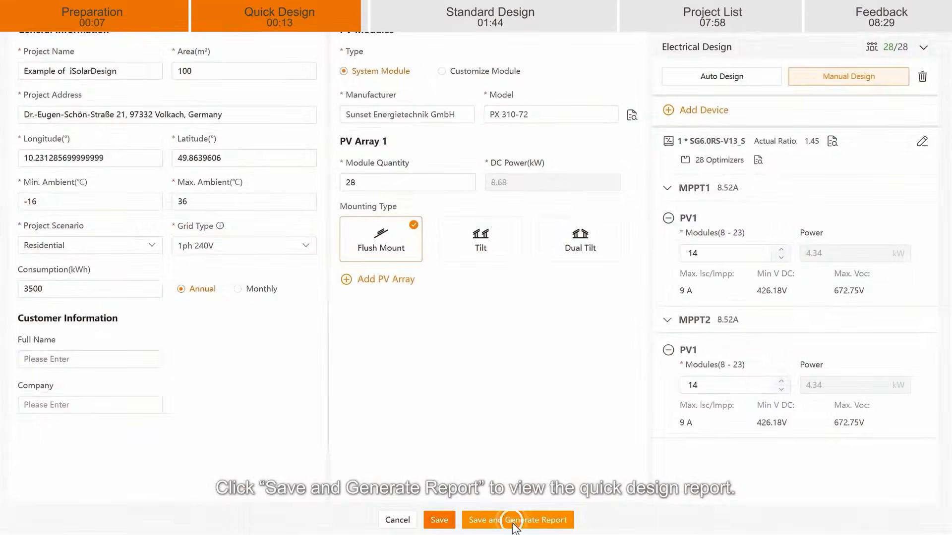
# - Save the quick design, generate its report, and review the bill of materials, estimated yield and social contribution
pyautogui.click(518, 520)
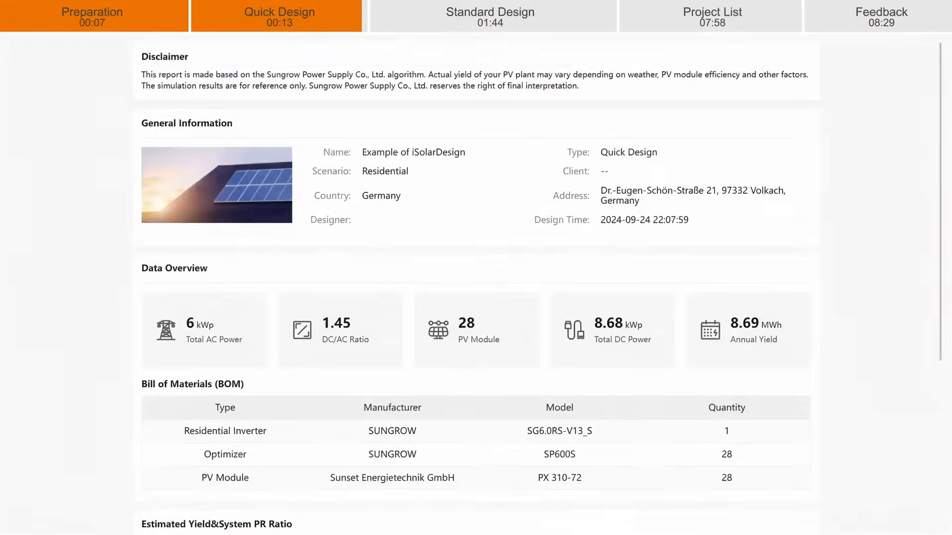
pyautogui.scroll(-1, 476, 297)
pyautogui.scroll(-5, 475, 297)
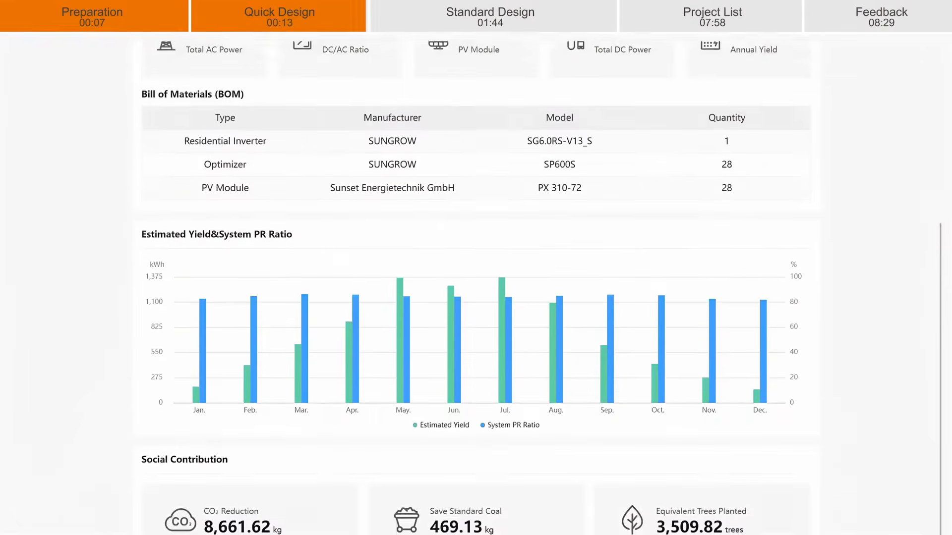
pyautogui.scroll(-1, 476, 298)
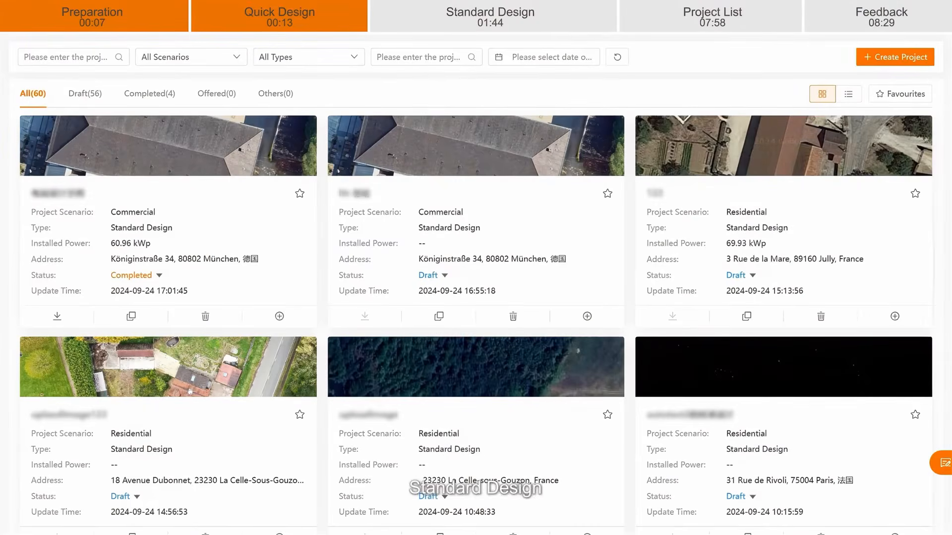
# - Create a new project of the Standard Design type
pyautogui.click(900, 59)
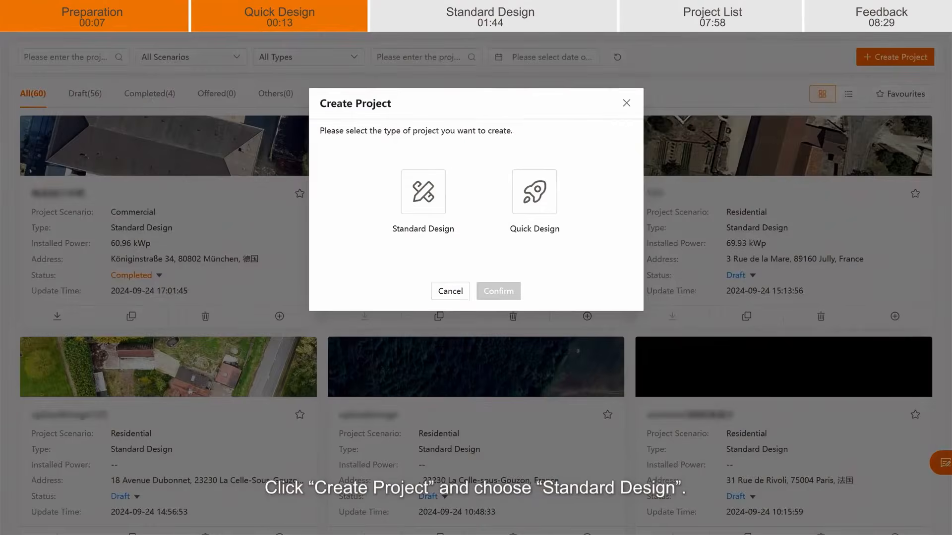
pyautogui.click(426, 196)
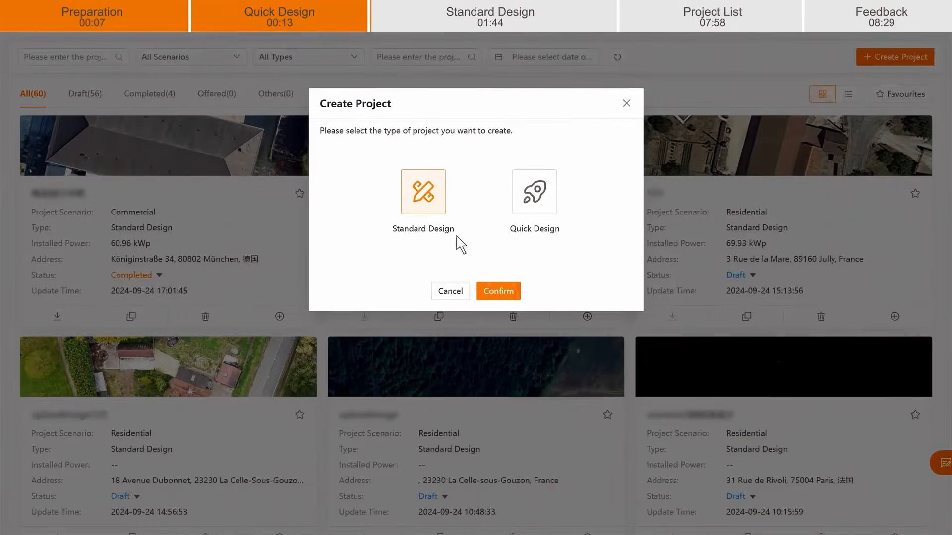
pyautogui.click(498, 292)
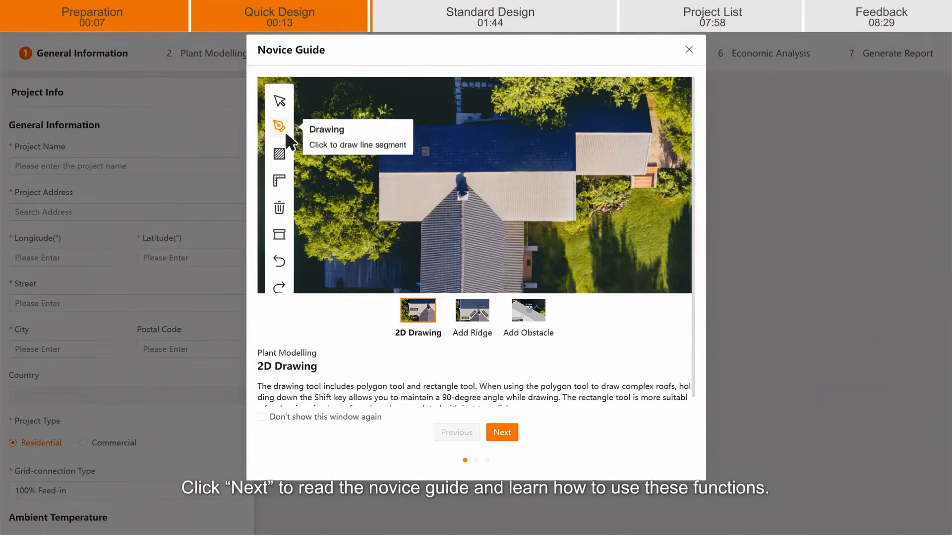
# - Page through the novice guide on plant modelling, module layout and electrical design, and close it
pyautogui.click(502, 435)
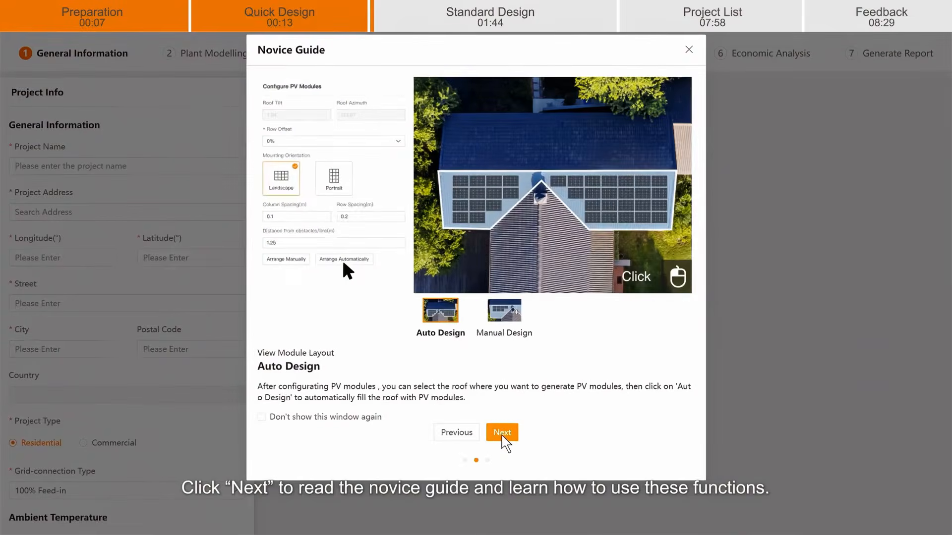
pyautogui.click(501, 434)
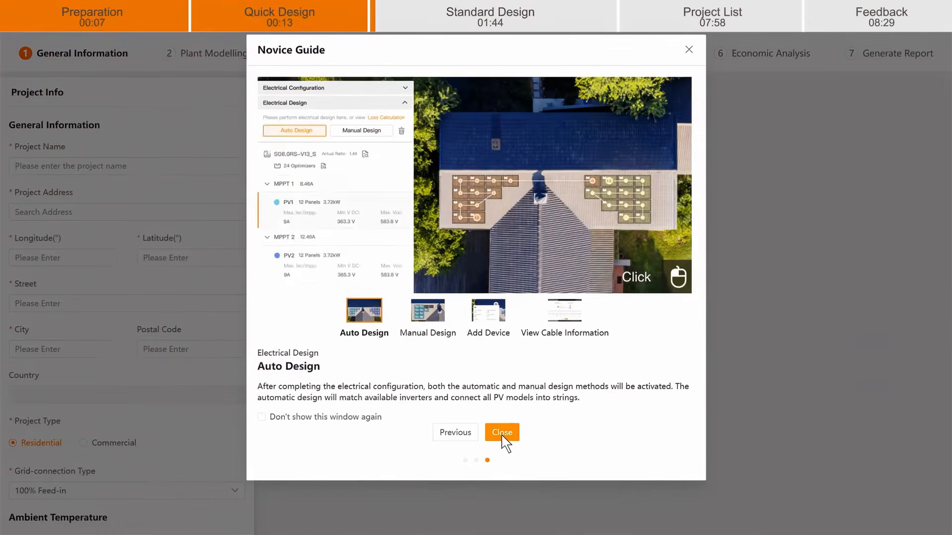
pyautogui.click(502, 435)
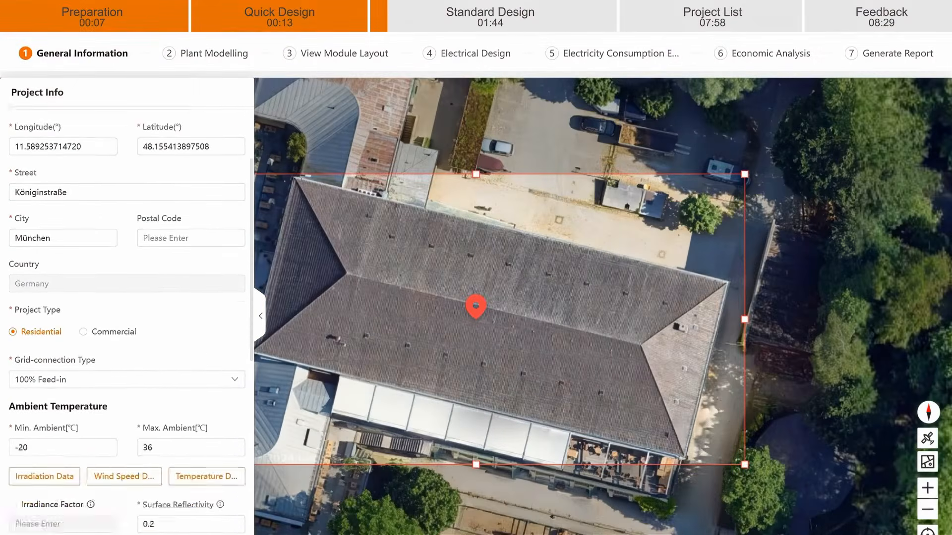
# - Set the project type to Commercial
pyautogui.click(83, 332)
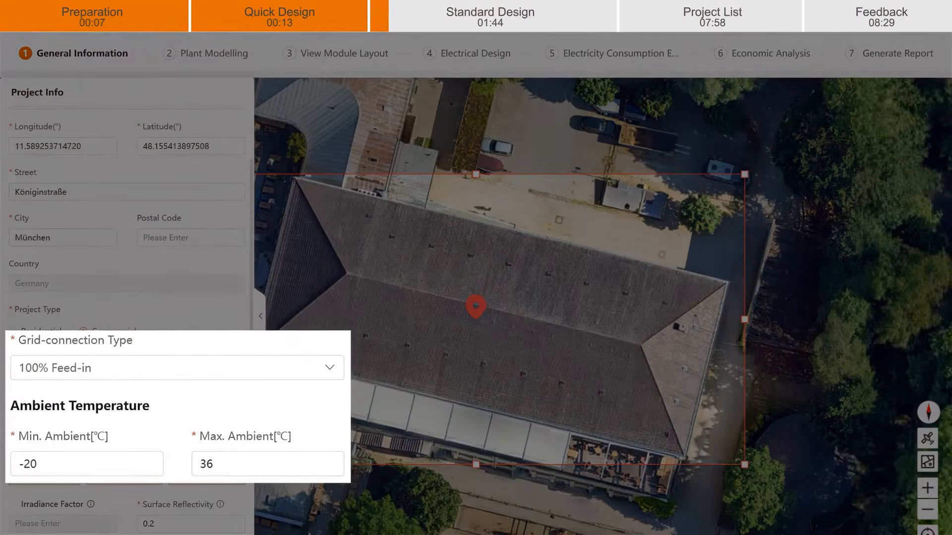
pyautogui.scroll(-5, 127, 156)
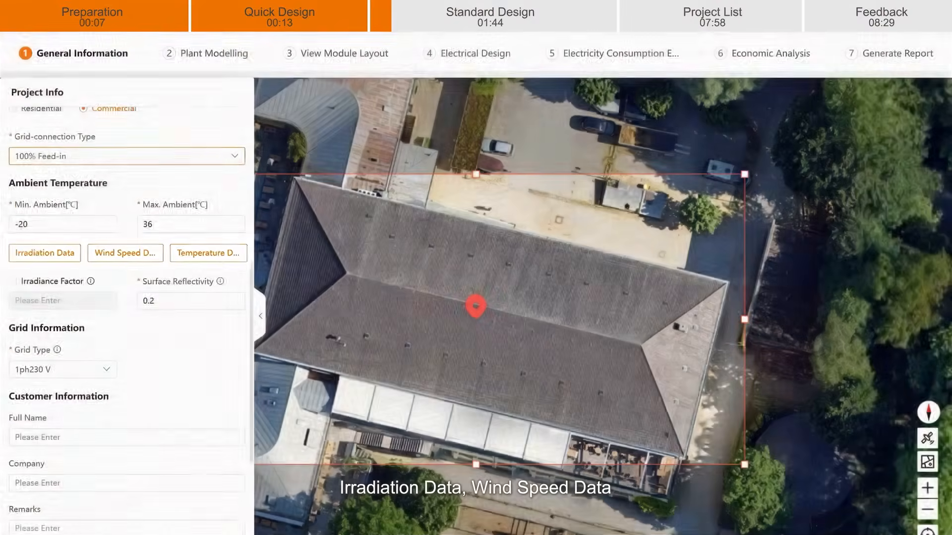
# - View the irradiation, wind speed and temperature data, and check the reference values for surface reflectivity
pyautogui.click(44, 256)
pyautogui.press('Escape')
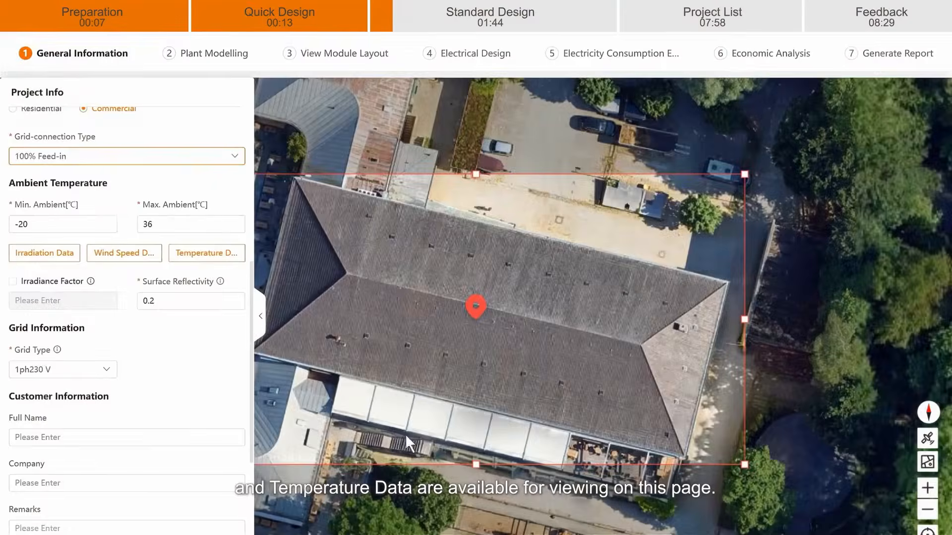
pyautogui.click(124, 255)
pyautogui.press('Escape')
pyautogui.click(207, 258)
pyautogui.press('Escape')
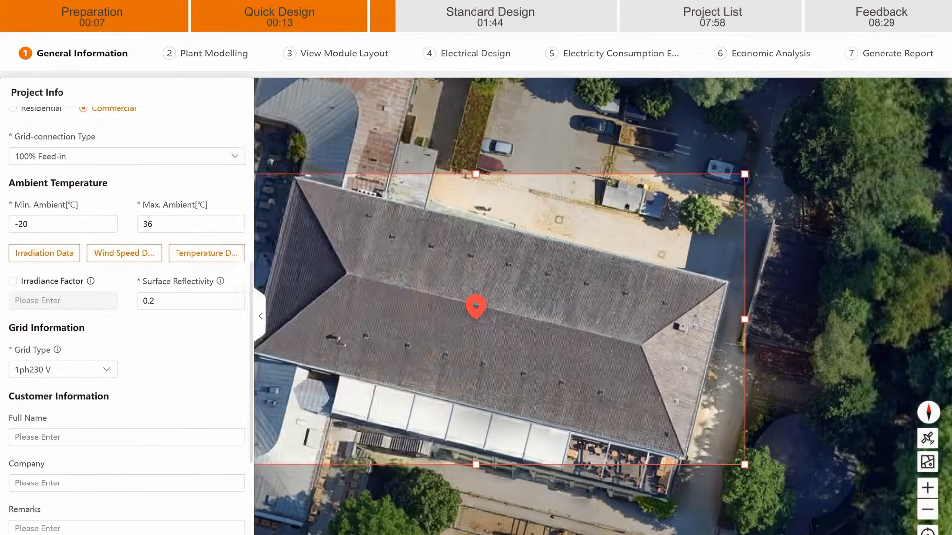
pyautogui.moveTo(220, 281)
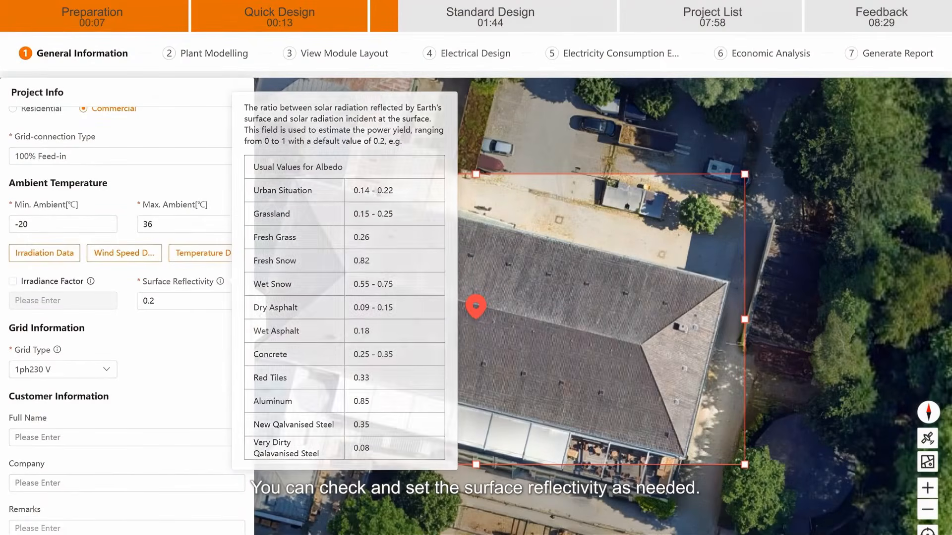
# - Set the grid type to 3ph380 V and proceed to the plant modelling stage
pyautogui.scroll(-1, 127, 298)
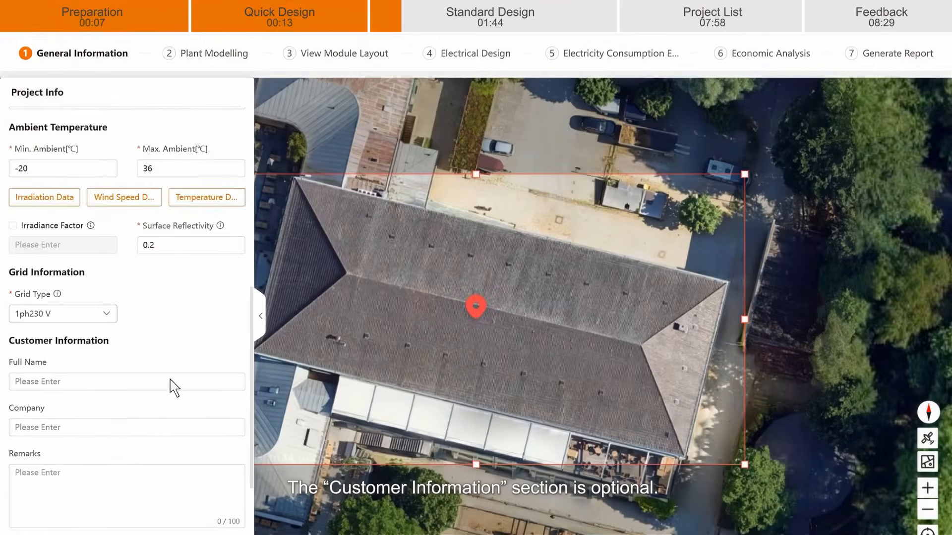
pyautogui.click(26, 317)
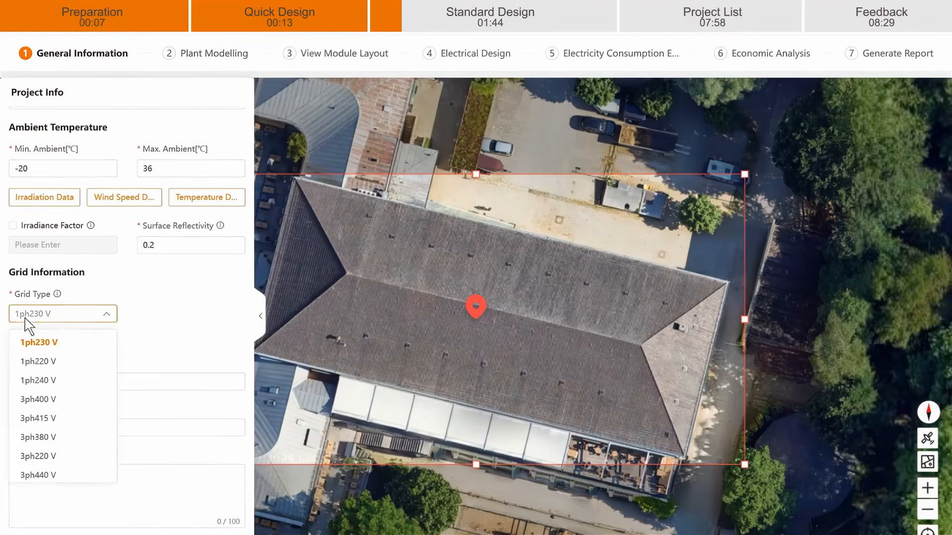
pyautogui.click(40, 437)
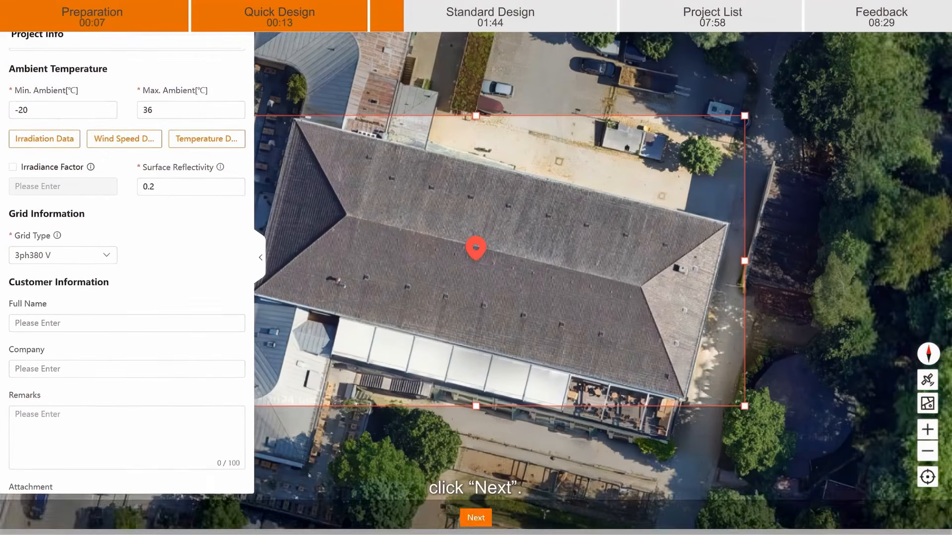
pyautogui.click(477, 519)
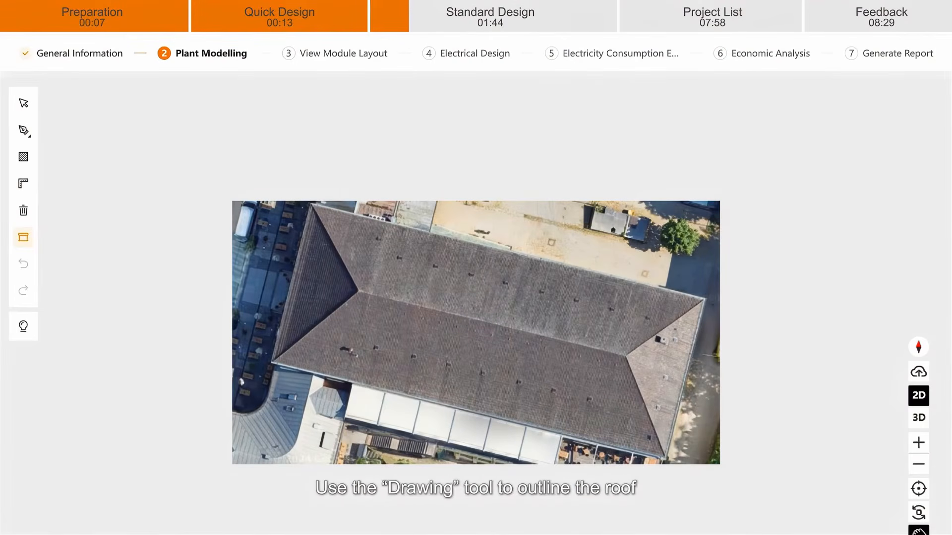
# - Outline the large roof's perimeter with Polyline Drawing, about 55.7 m long and 22.7 m wide
pyautogui.click(28, 133)
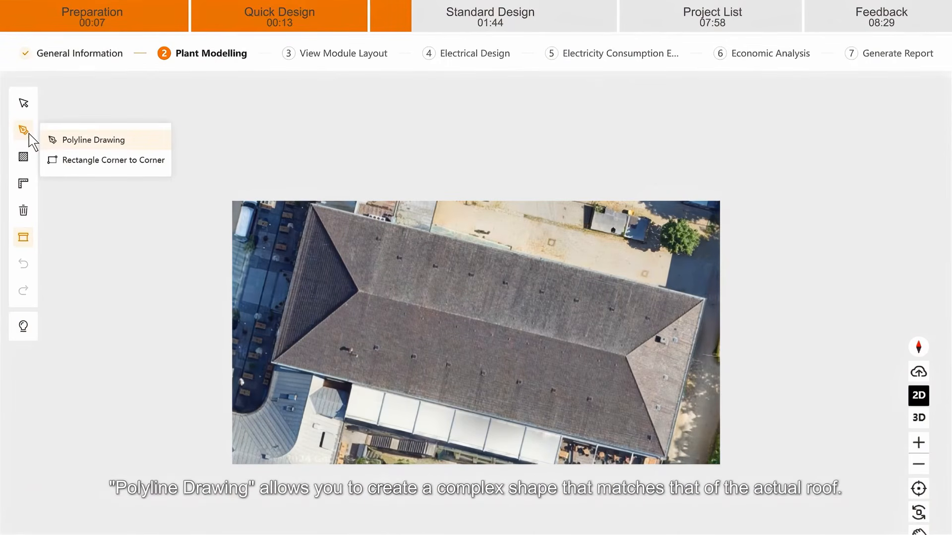
pyautogui.click(72, 143)
pyautogui.click(311, 203)
pyautogui.click(272, 363)
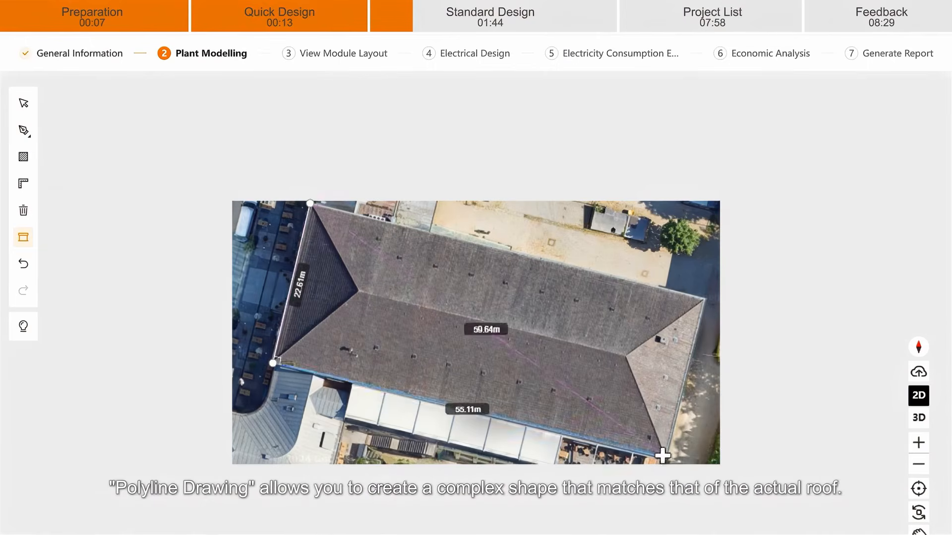
pyautogui.click(665, 459)
pyautogui.click(704, 299)
pyautogui.click(311, 203)
# - Draw the two hip lines at each end of the roof and the ridge of about 37.9 m between them, and view the roof in 3D
pyautogui.click(310, 203)
pyautogui.click(359, 292)
pyautogui.click(273, 363)
pyautogui.click(358, 292)
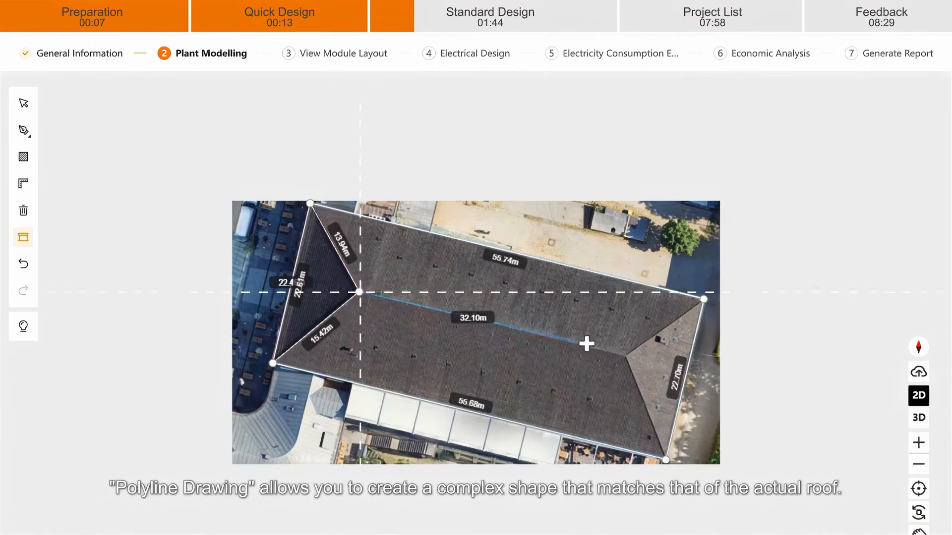
pyautogui.click(627, 356)
pyautogui.click(704, 300)
pyautogui.click(627, 357)
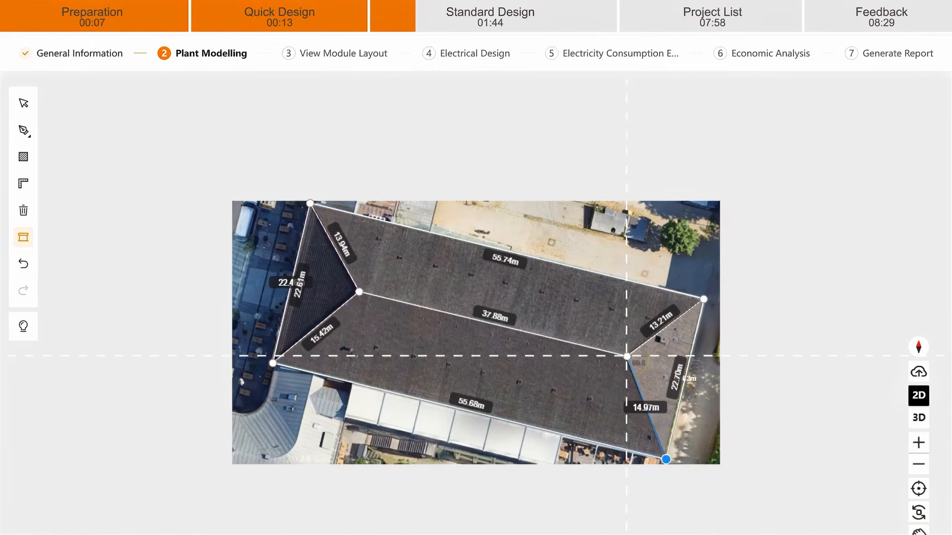
pyautogui.click(665, 459)
pyautogui.press('Escape')
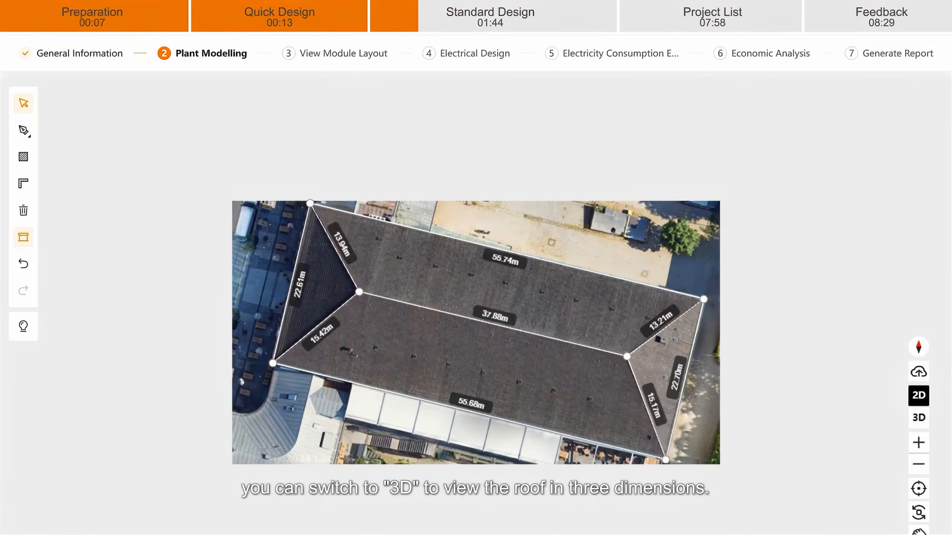
pyautogui.click(918, 418)
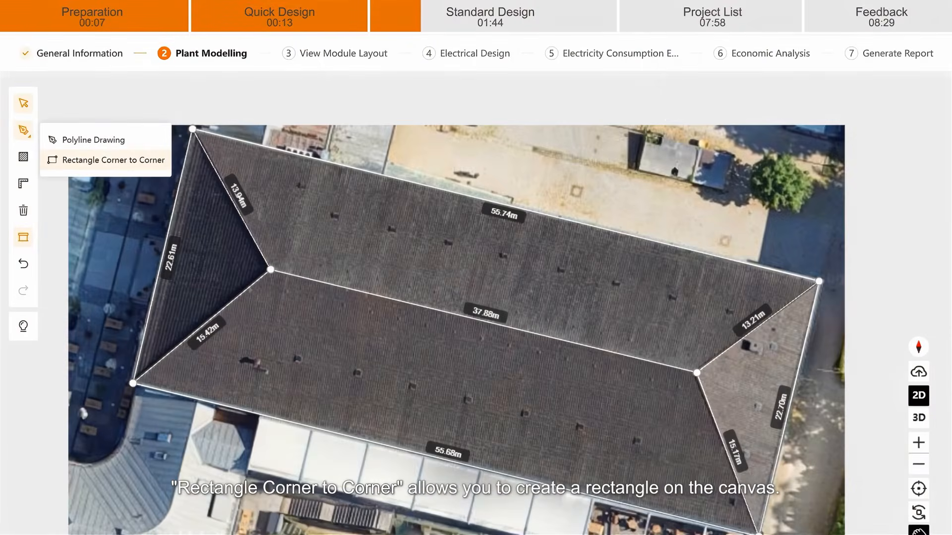
# - Draw a rectangle over the small structure beyond the roof's upper edge and reshape it to about 3.5 by 2.6 m, aligned with the structure
pyautogui.click(94, 159)
pyautogui.moveTo(649, 137); pyautogui.dragTo(685, 167)
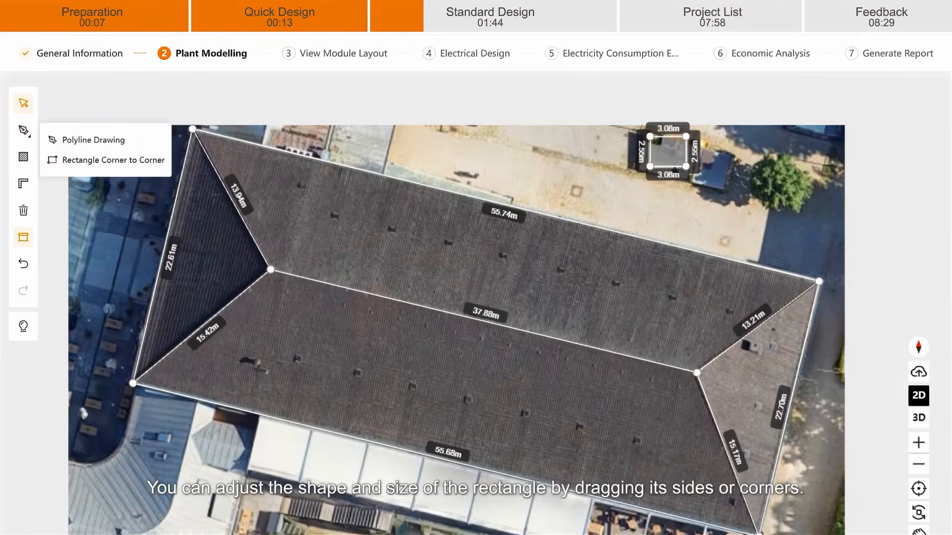
pyautogui.moveTo(686, 136); pyautogui.dragTo(689, 177)
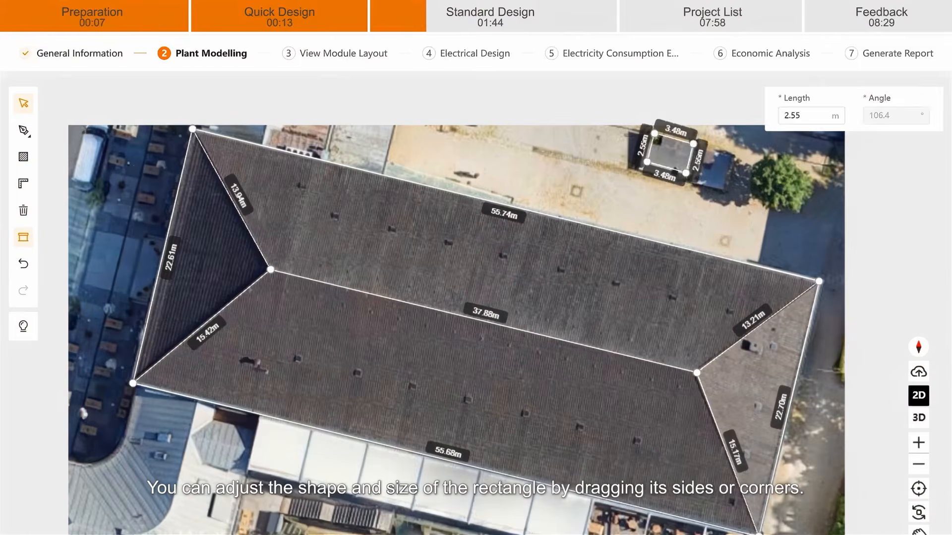
# - Delete the small structure's rectangle and draw an obstacle of about 2.07 by 1.69 m on the lower roof slope near its right hip
pyautogui.press('Delete')
pyautogui.click(23, 157)
pyautogui.moveTo(625, 425); pyautogui.dragTo(649, 444)
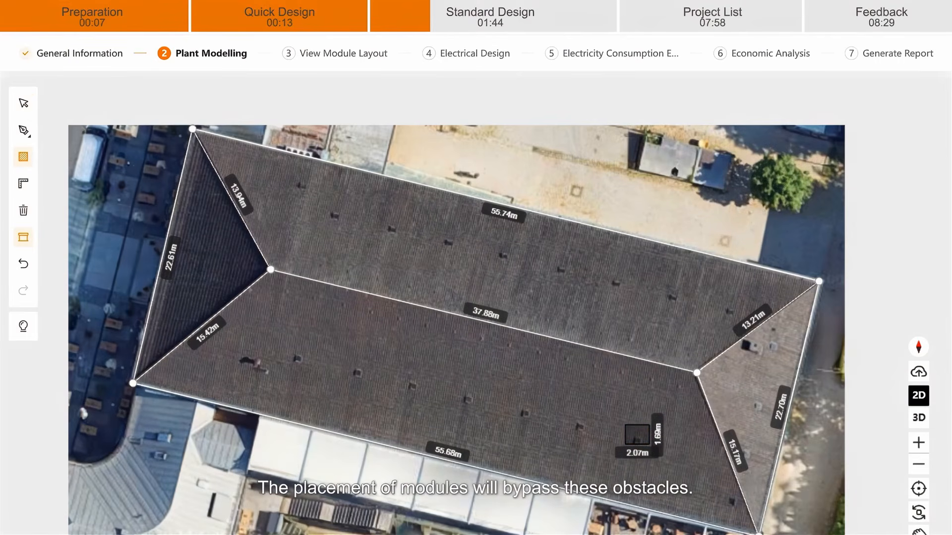
# - Scale the whole roof model by setting the length of its lower eave to 47 m
pyautogui.click(25, 186)
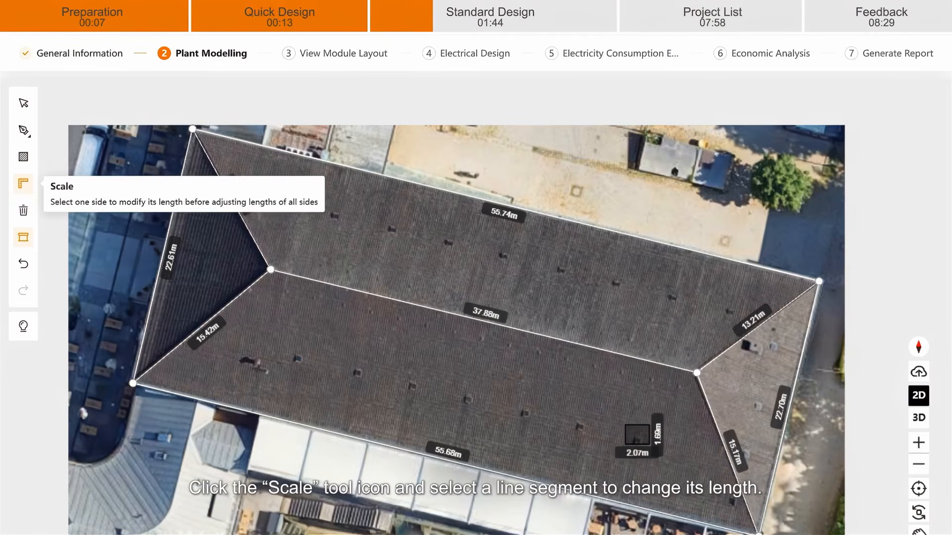
pyautogui.click(450, 461)
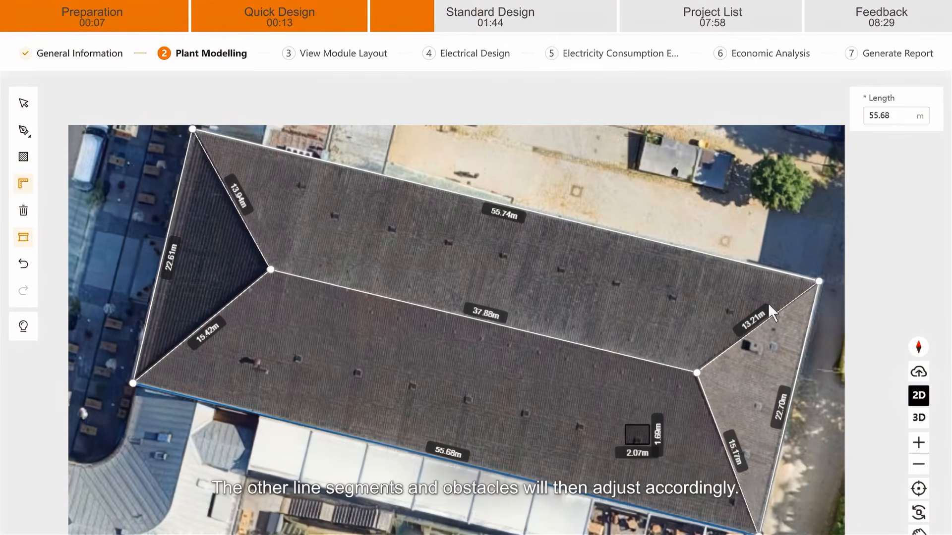
pyautogui.doubleClick(885, 118)
pyautogui.write('47')
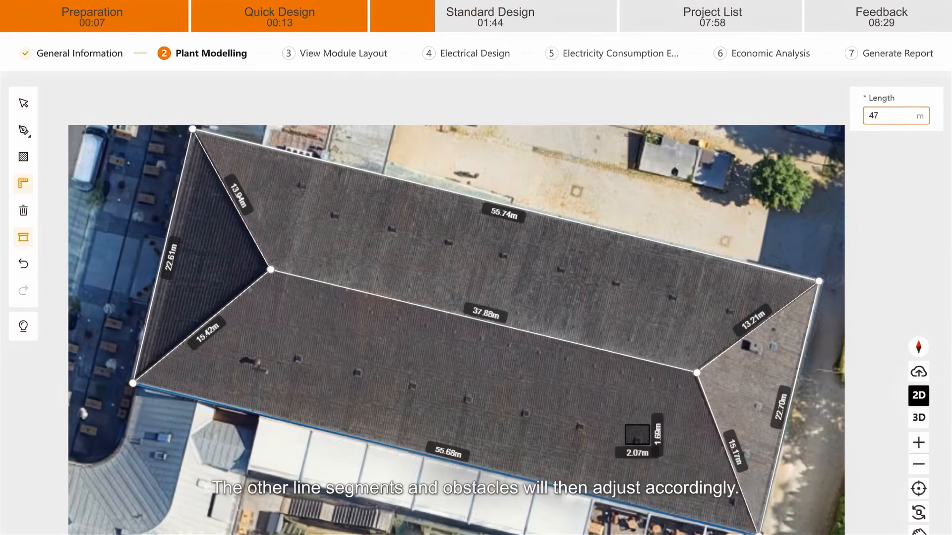
pyautogui.press('Return')
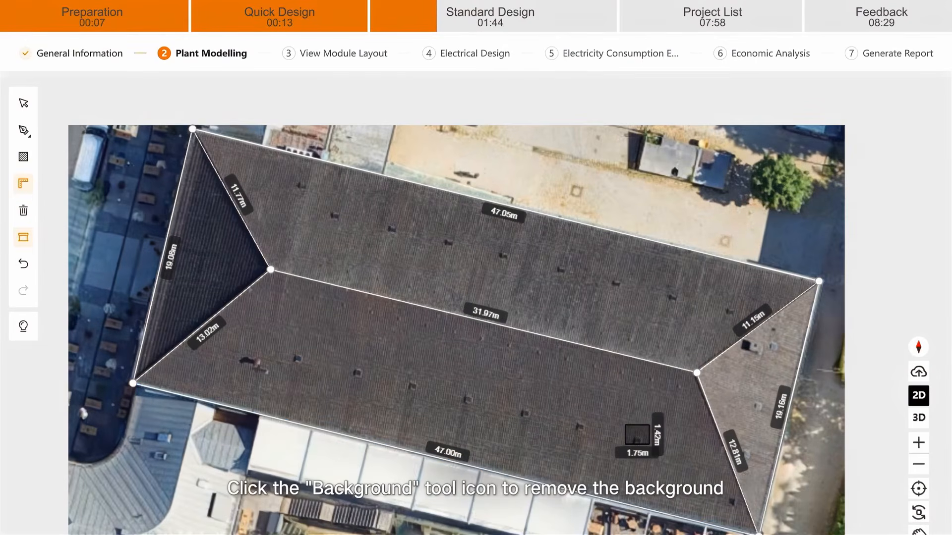
# - Hide the background image, switch to the 3D view and set the roof obstacle's altitude to 6.00 m
pyautogui.click(23, 236)
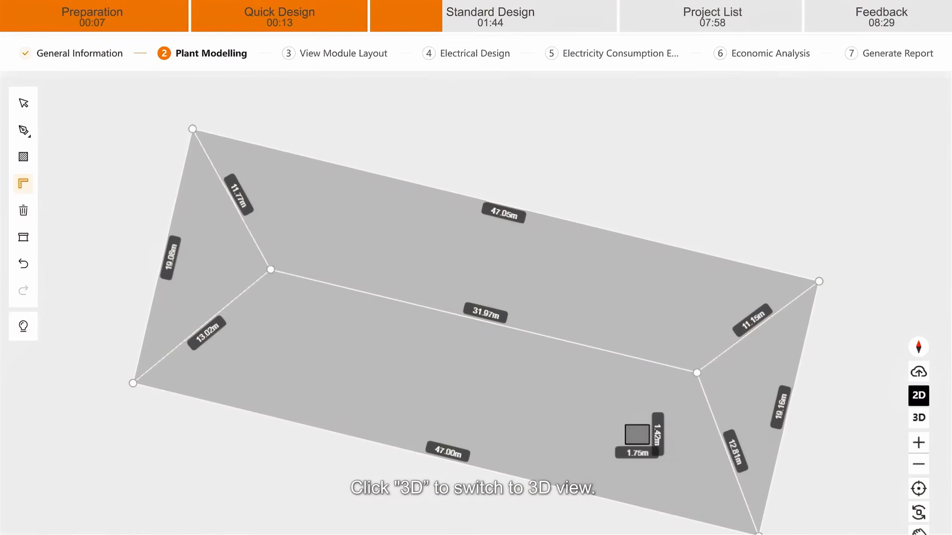
pyautogui.click(918, 417)
pyautogui.click(636, 394)
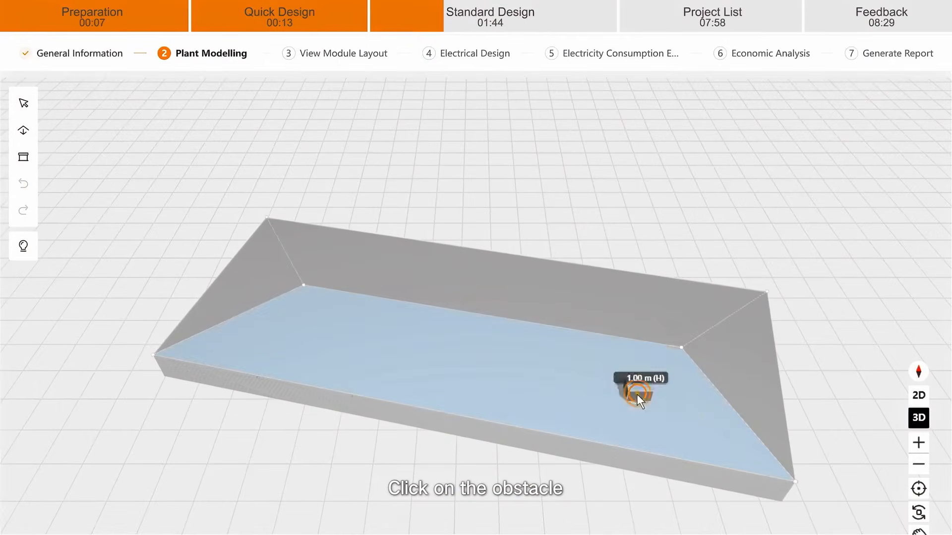
pyautogui.moveTo(636, 394); pyautogui.dragTo(649, 350)
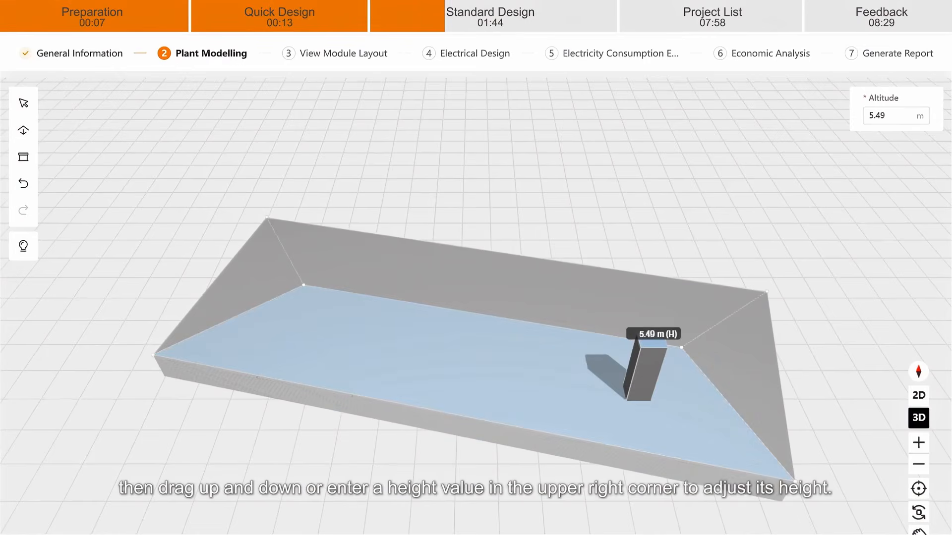
pyautogui.click(880, 119)
pyautogui.write('6.00')
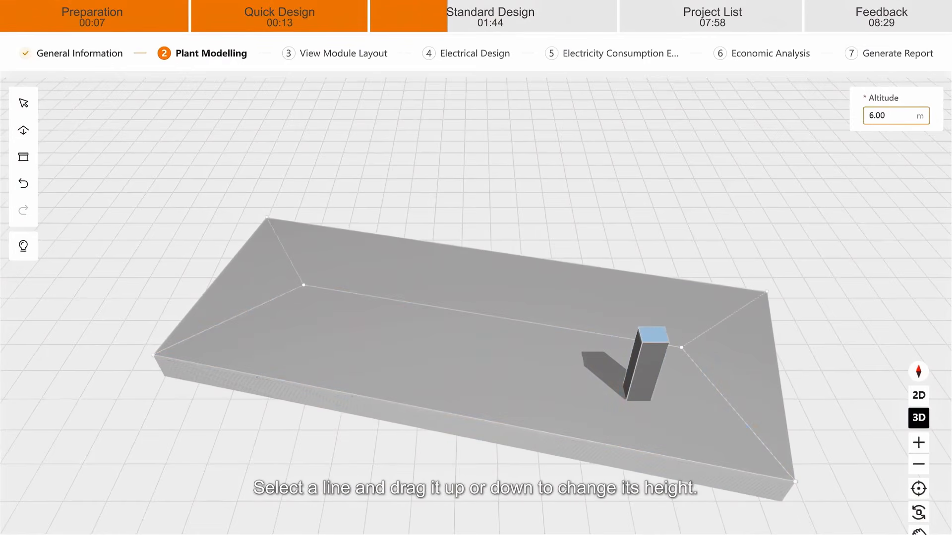
# - Raise the roof ridge to an altitude of 7.00 m at its endpoints and proceed to the module layout stage
pyautogui.moveTo(508, 322); pyautogui.dragTo(508, 257)
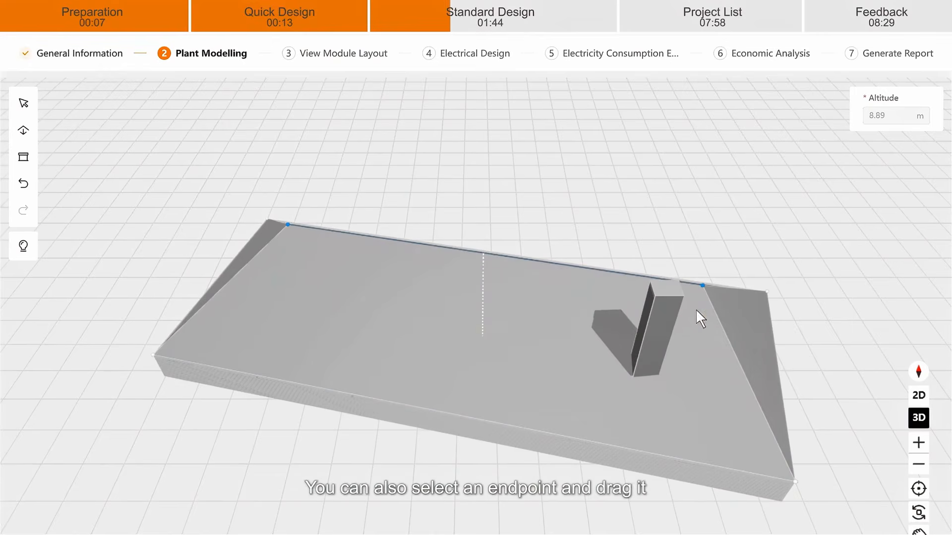
pyautogui.moveTo(702, 285)
pyautogui.mouseDown()
pyautogui.moveTo(705, 277)
pyautogui.moveTo(696, 303)
pyautogui.mouseUp()
pyautogui.click(293, 243)
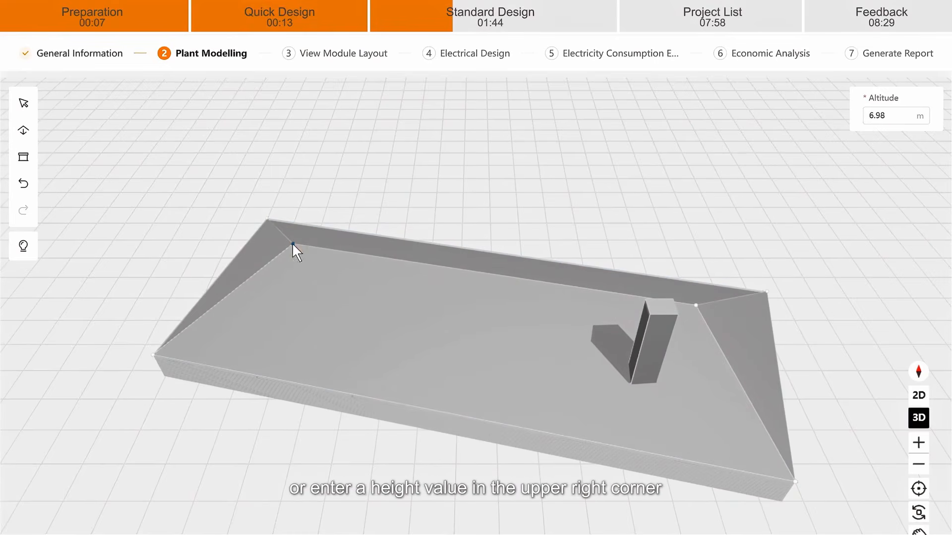
pyautogui.click(874, 116)
pyautogui.press('Return')
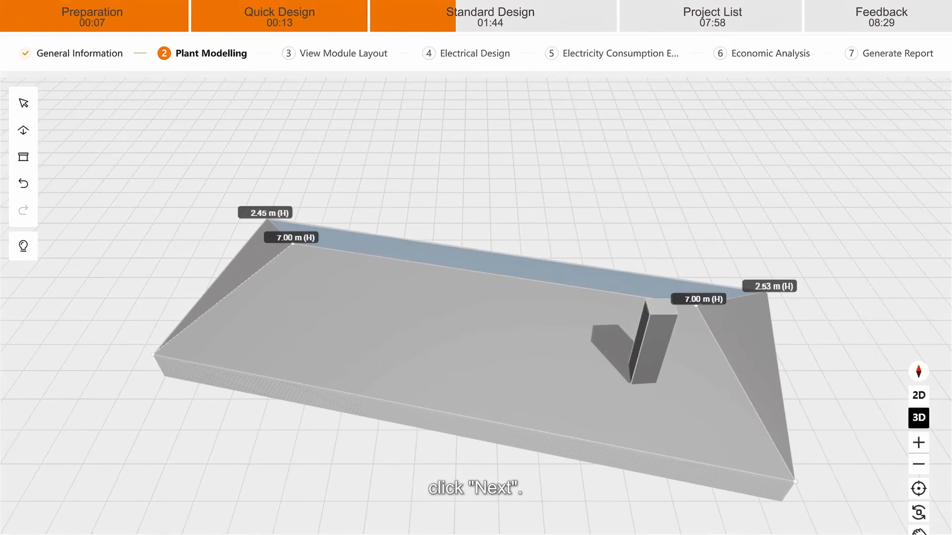
pyautogui.click(502, 518)
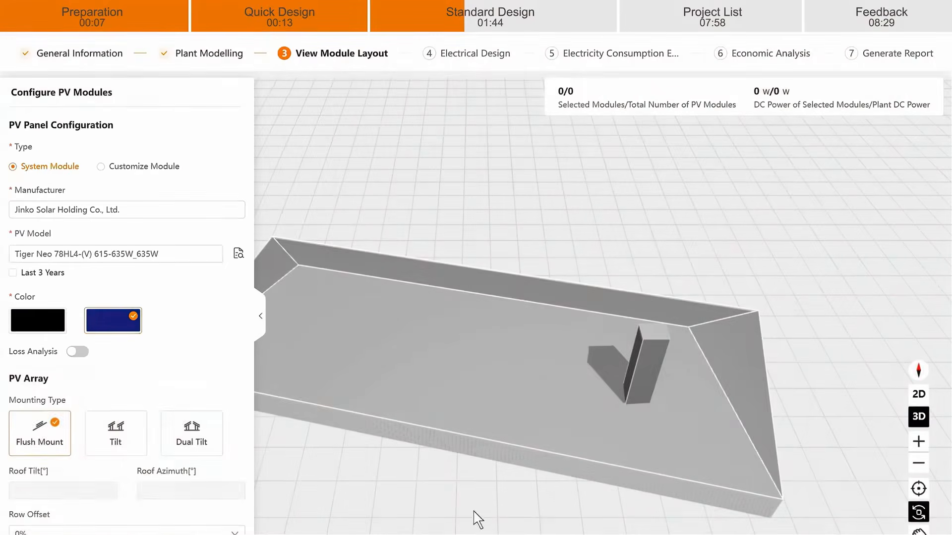
# - Enable loss analysis and set column and row spacing to 0.1 m and the distance from obstacles and lines to 0.5 m
pyautogui.click(78, 353)
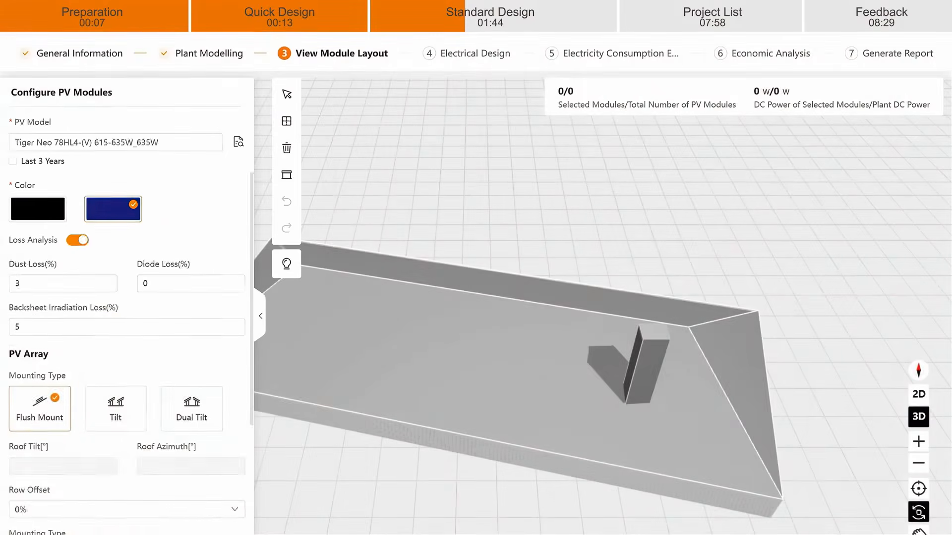
pyautogui.scroll(-5, 78, 353)
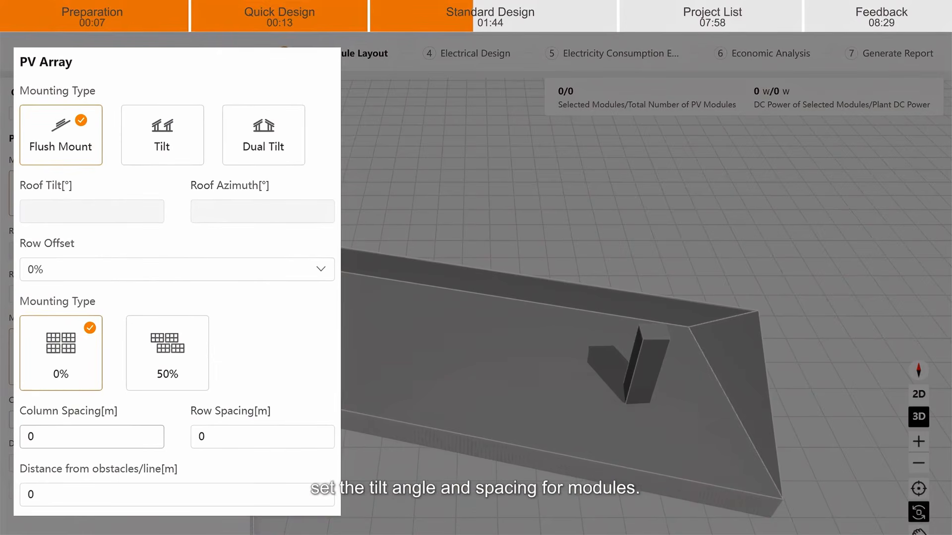
pyautogui.write('.1')
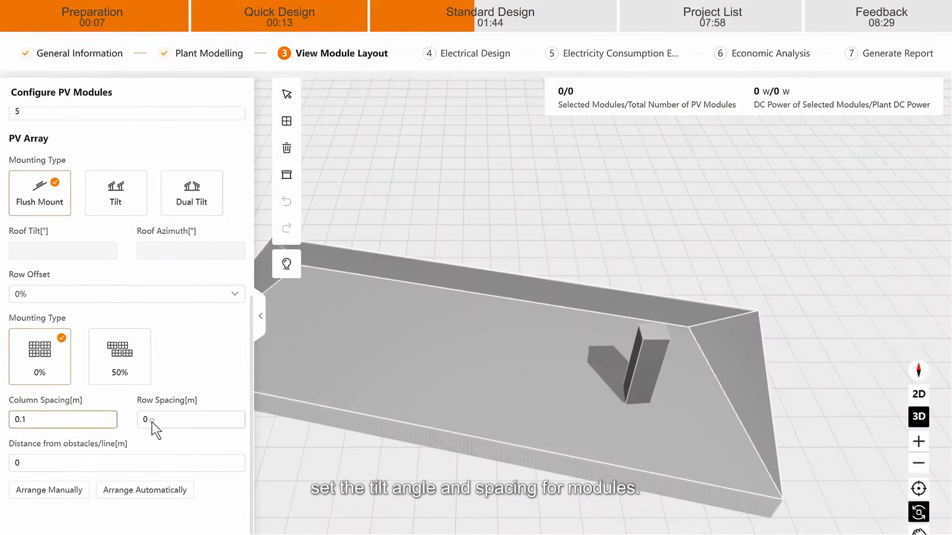
pyautogui.click(152, 421)
pyautogui.write('.1')
pyautogui.click(25, 463)
pyautogui.write('.5')
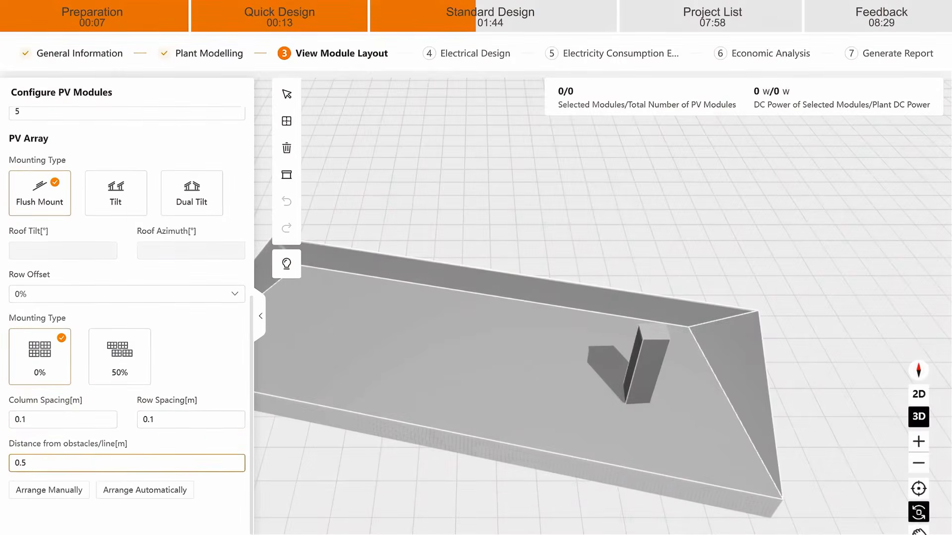
# - Fill the roof slope carrying the obstacle with automatically arranged, flush-mounted modules
pyautogui.click(497, 376)
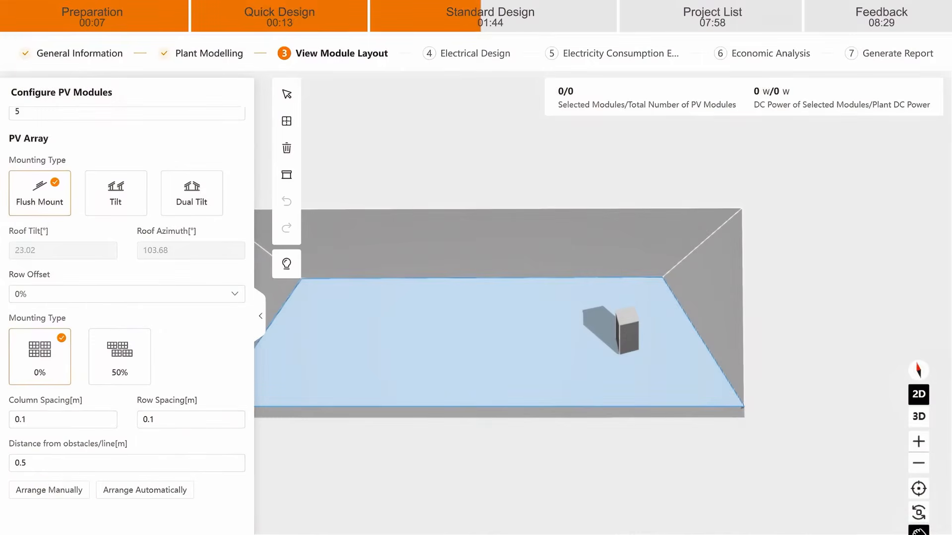
pyautogui.click(49, 489)
pyautogui.moveTo(426, 348); pyautogui.dragTo(853, 289)
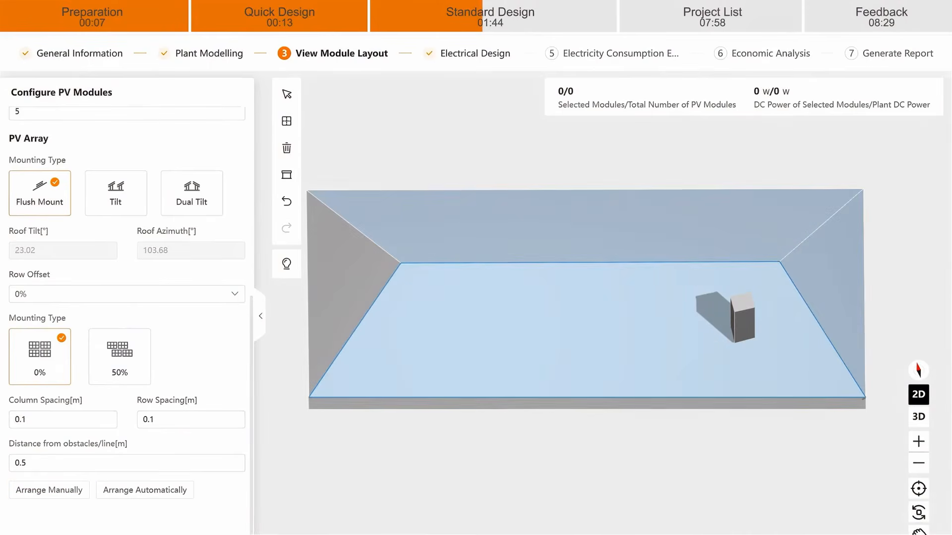
pyautogui.click(145, 490)
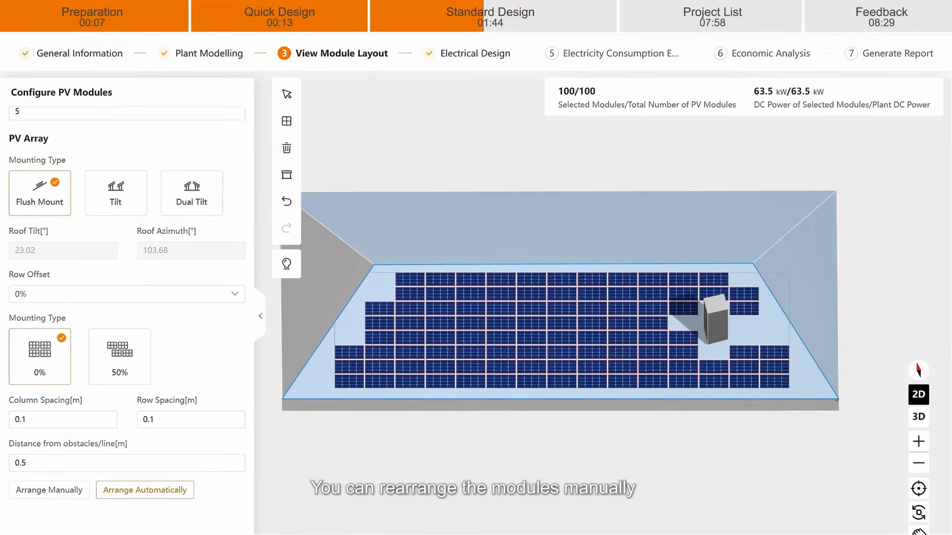
# - Delete the four modules beside the obstacle, including those lying in its shadow
pyautogui.click(683, 309)
pyautogui.press('Delete')
pyautogui.click(682, 293)
pyautogui.press('Delete')
pyautogui.click(744, 308)
pyautogui.press('Delete')
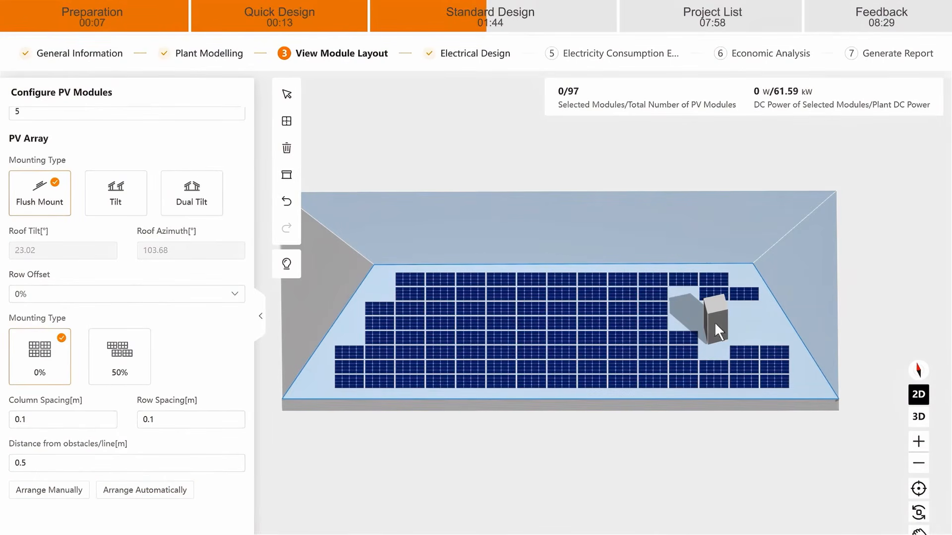
pyautogui.click(683, 338)
pyautogui.press('Delete')
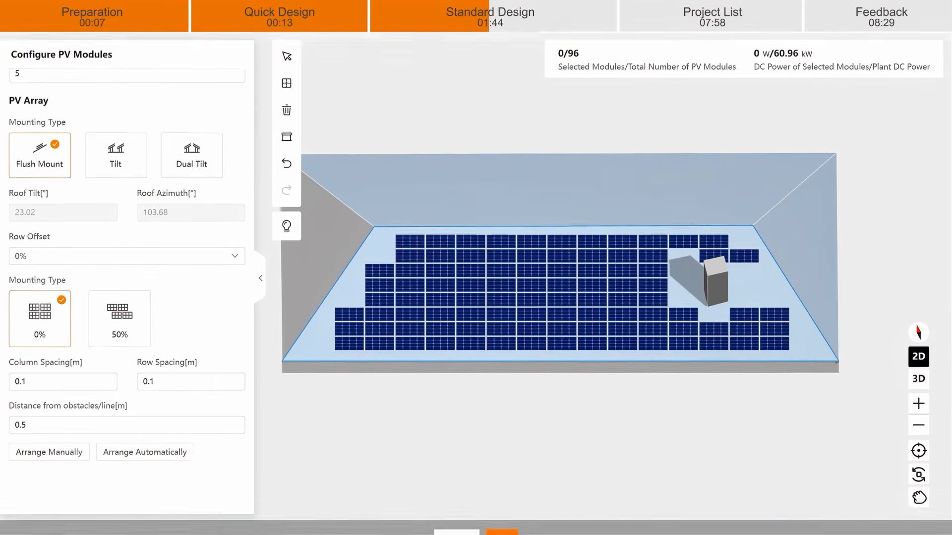
# - Proceed to the electrical design stage and enable the optimizer configuration
pyautogui.click(501, 517)
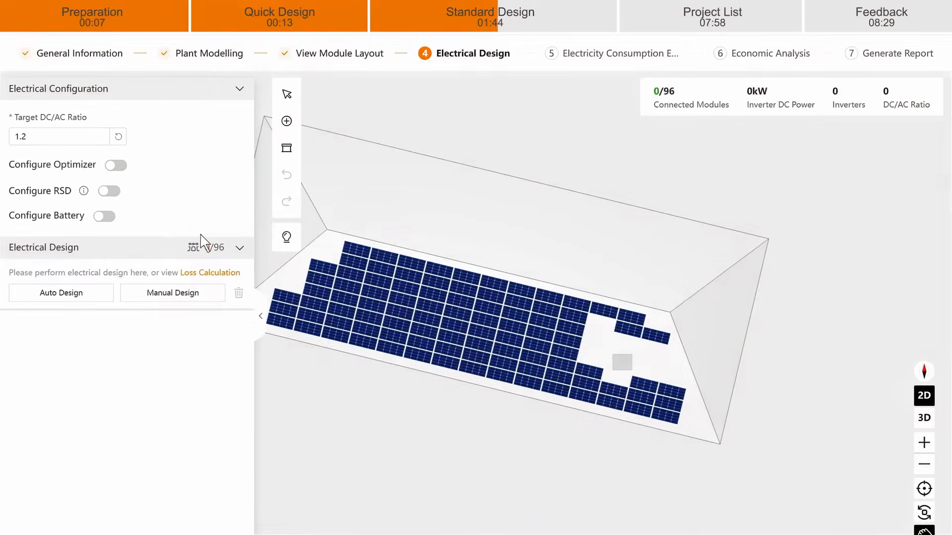
pyautogui.click(116, 166)
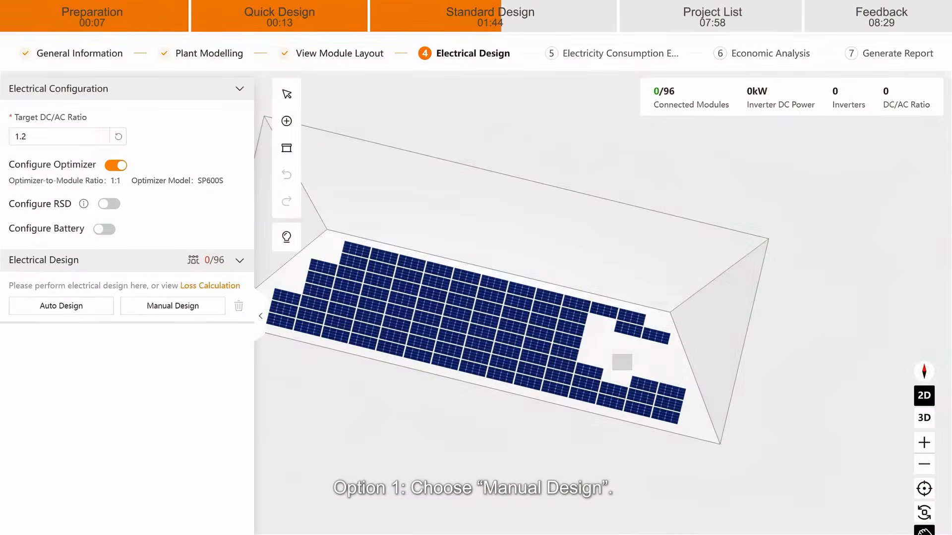
# - Start a manual electrical design and add one SG50CX-P2 inverter with optimizers
pyautogui.click(176, 308)
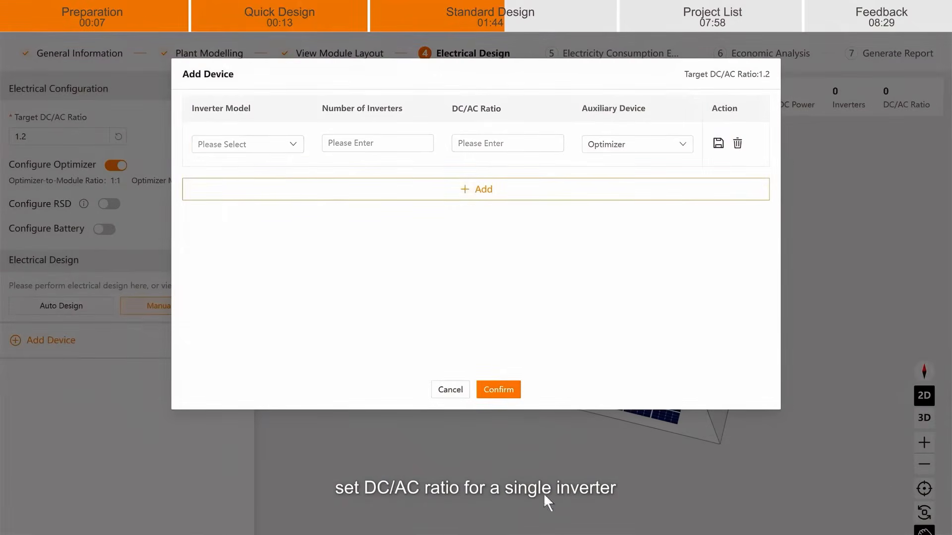
pyautogui.click(230, 144)
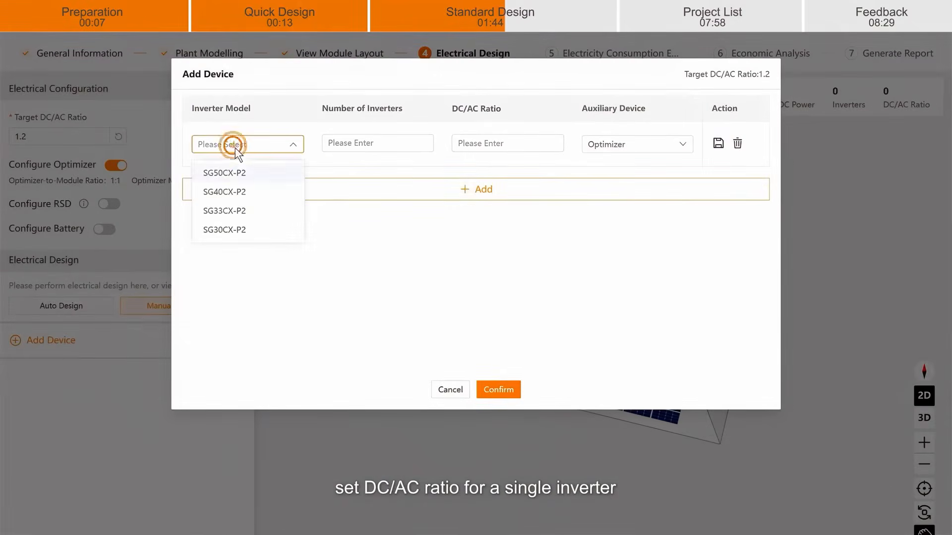
pyautogui.click(243, 175)
pyautogui.click(344, 145)
pyautogui.write('1')
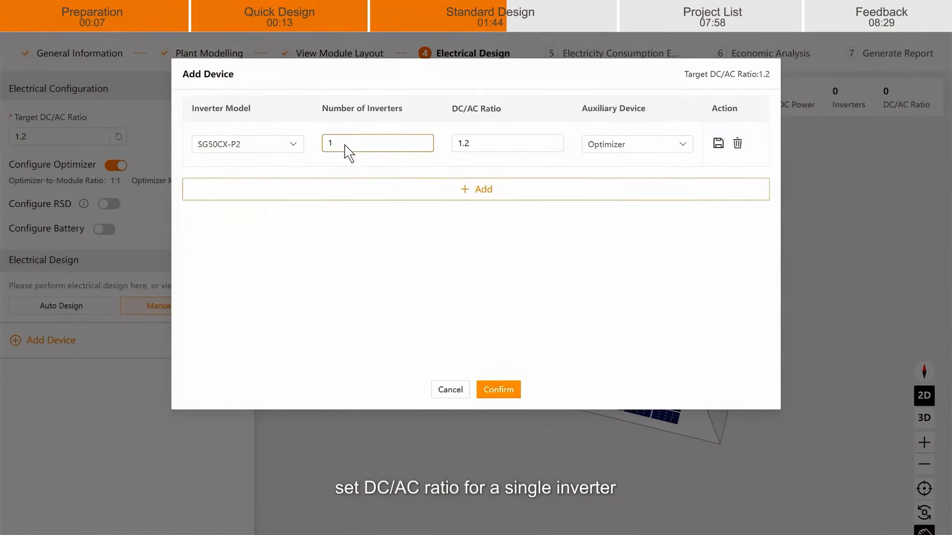
pyautogui.click(498, 392)
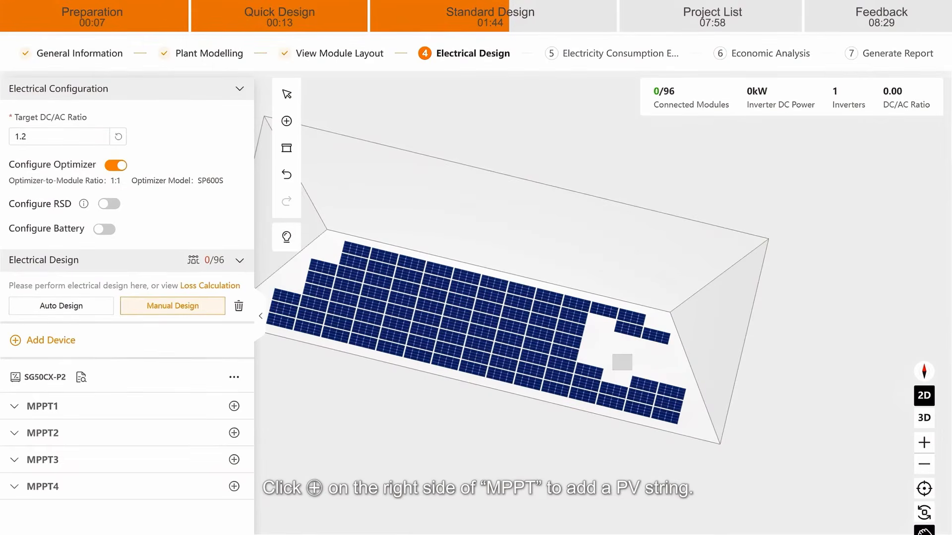
# - Add a PV string to MPPT1 and connect 13 modules, running along the ridge and down to the two modules above the obstacle
pyautogui.click(234, 406)
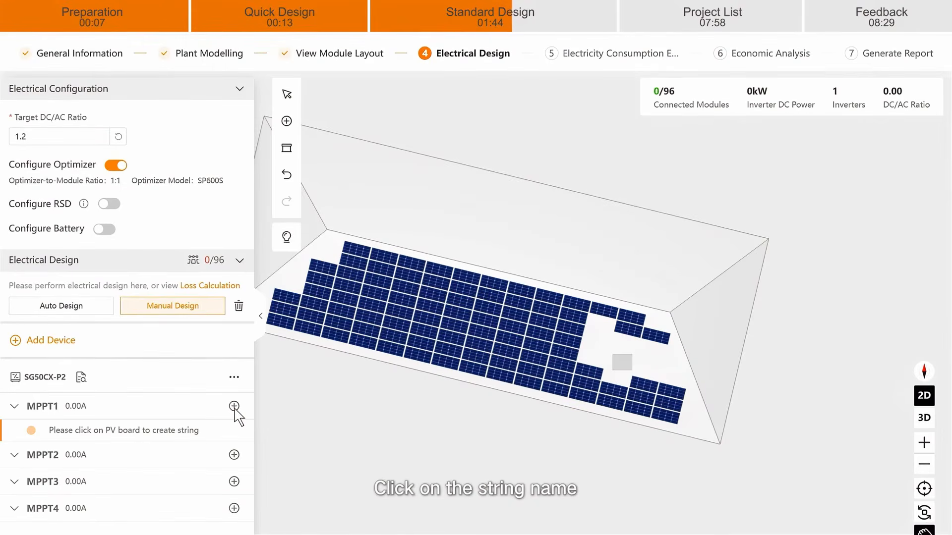
pyautogui.click(132, 431)
pyautogui.moveTo(356, 249)
pyautogui.mouseDown()
pyautogui.moveTo(604, 310)
pyautogui.moveTo(656, 336)
pyautogui.mouseUp()
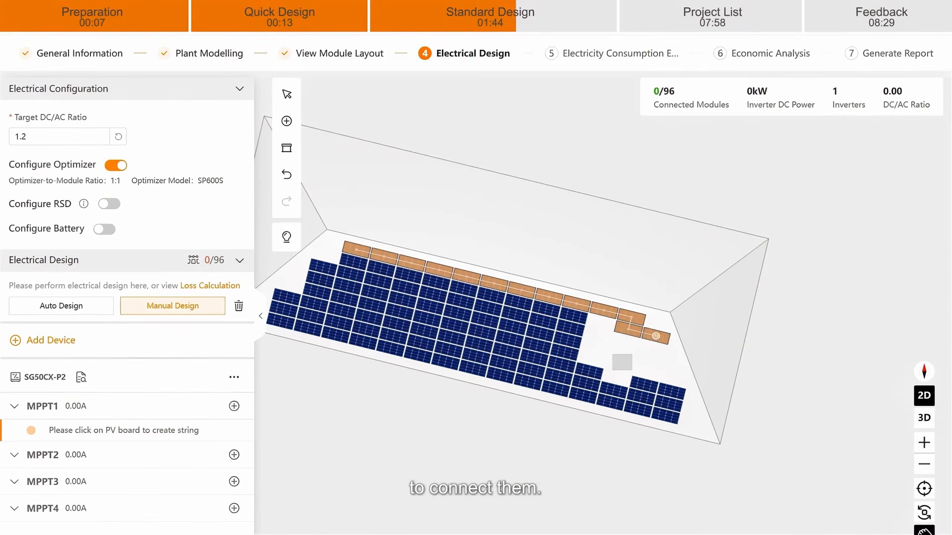
pyautogui.press('Escape')
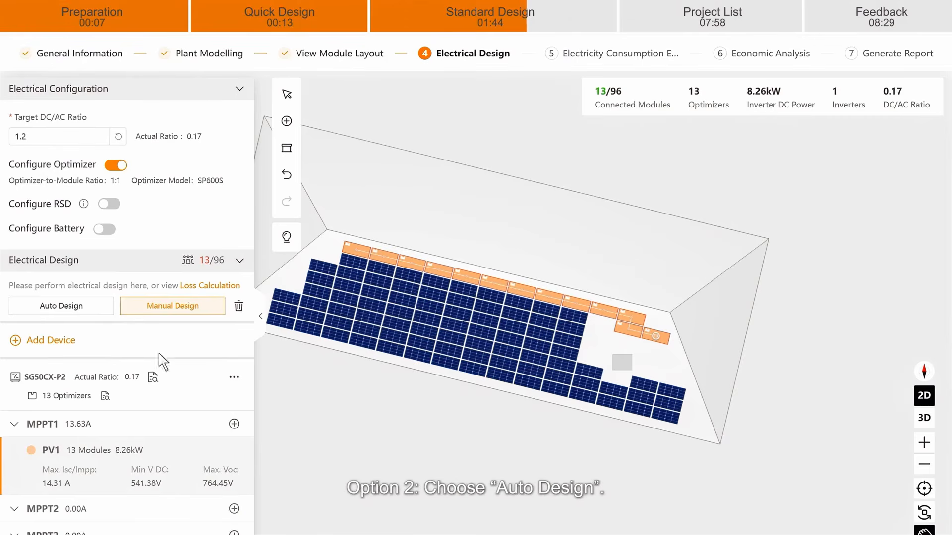
# - Replace the manual wiring with an automatic electrical design that connects all modules
pyautogui.click(61, 306)
pyautogui.click(497, 341)
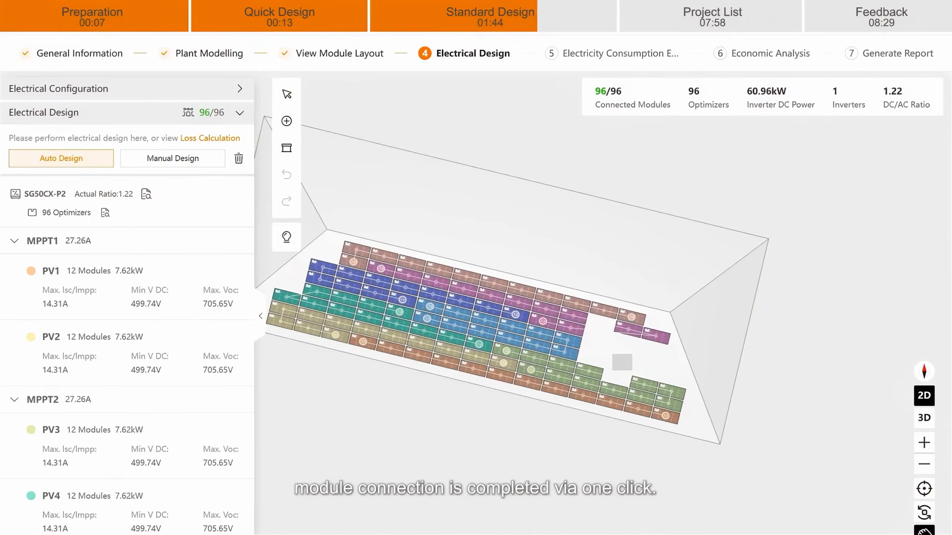
# - Place the inverter, power distribution box and meter on the canvas along the roof's lower edge
pyautogui.click(287, 121)
pyautogui.moveTo(347, 131); pyautogui.dragTo(316, 354)
pyautogui.moveTo(347, 172); pyautogui.dragTo(377, 371)
pyautogui.click(287, 121)
pyautogui.moveTo(347, 151); pyautogui.dragTo(417, 379)
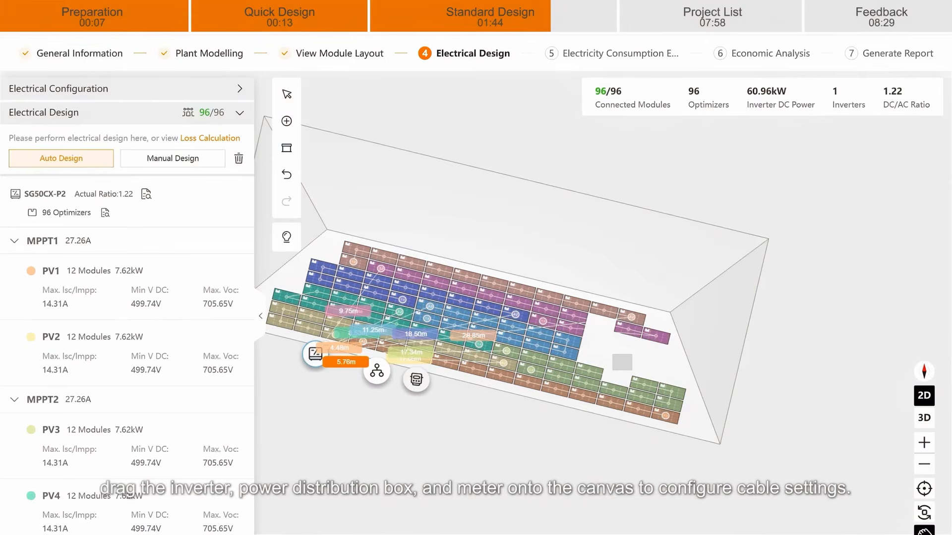
# - Review the PV strings under each MPPT and highlight string PV2 on the module layout
pyautogui.scroll(-5, 127, 298)
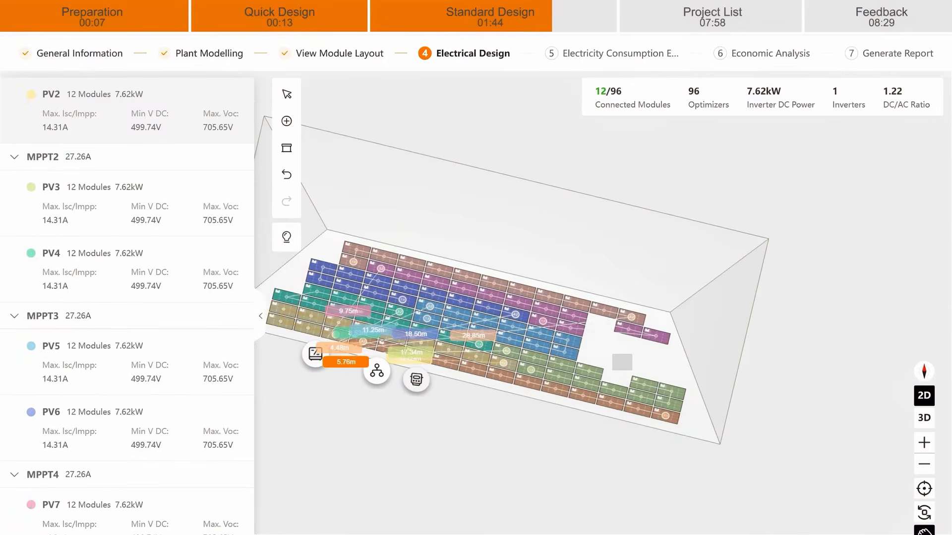
pyautogui.click(345, 311)
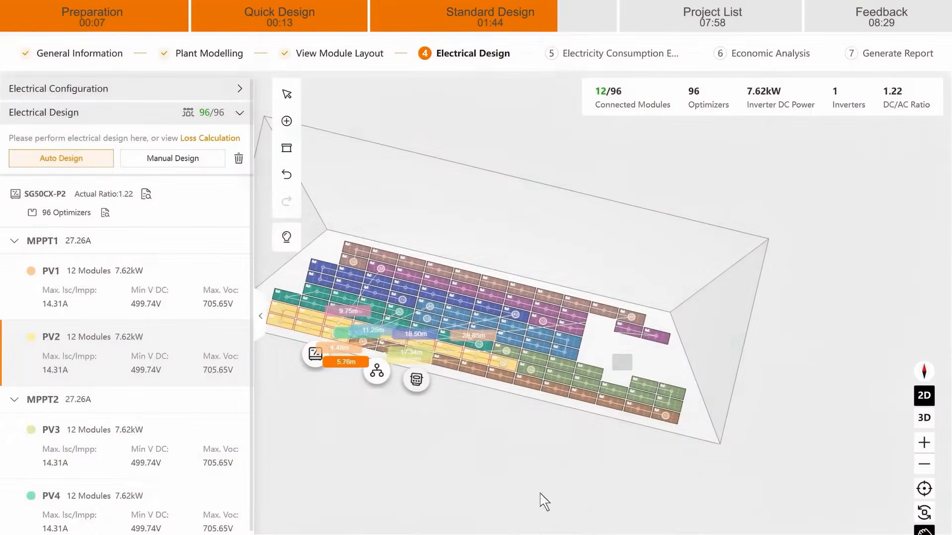
# - Open the cable loss calculation, keep PV1's DC cable as 4 mm² copper, check the AC side and confirm the settings
pyautogui.click(212, 139)
pyautogui.scroll(-7, 473, 287)
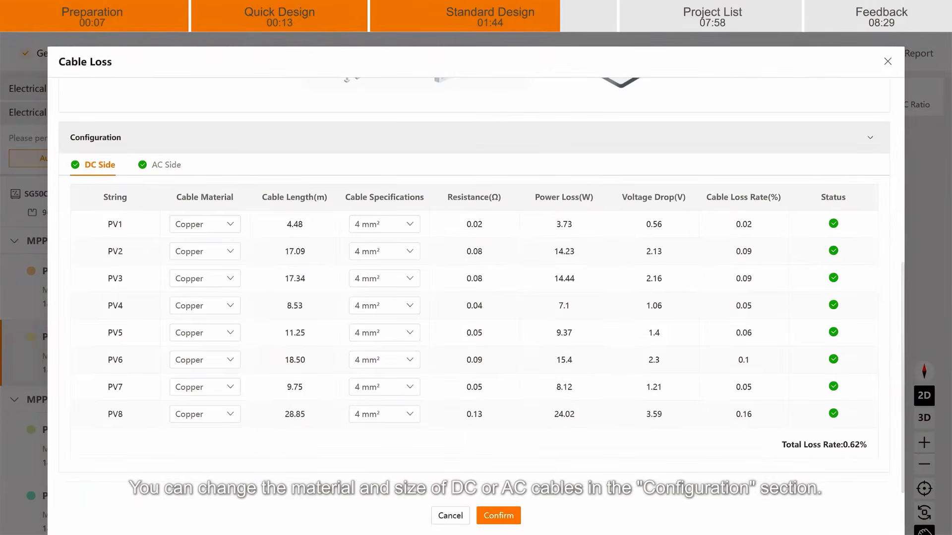
pyautogui.click(225, 224)
pyautogui.click(219, 261)
pyautogui.click(389, 224)
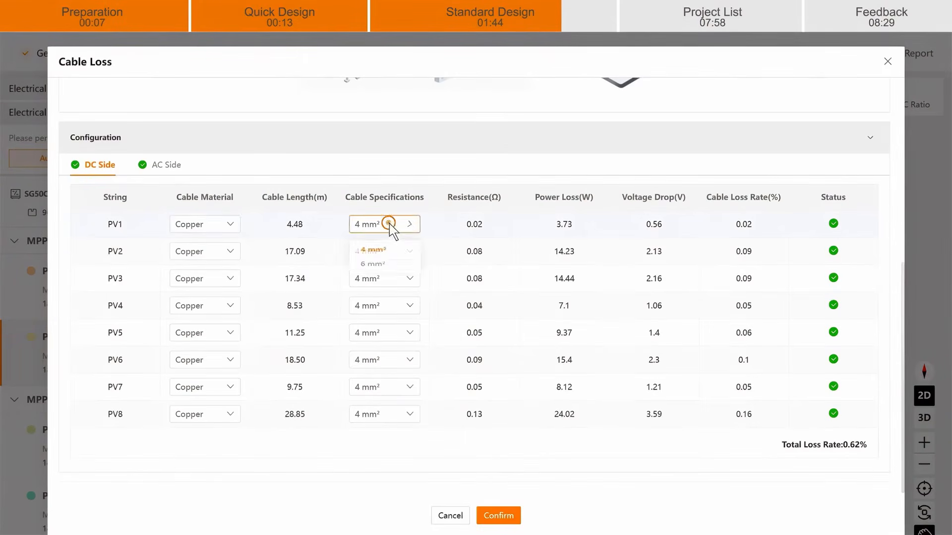
pyautogui.click(389, 254)
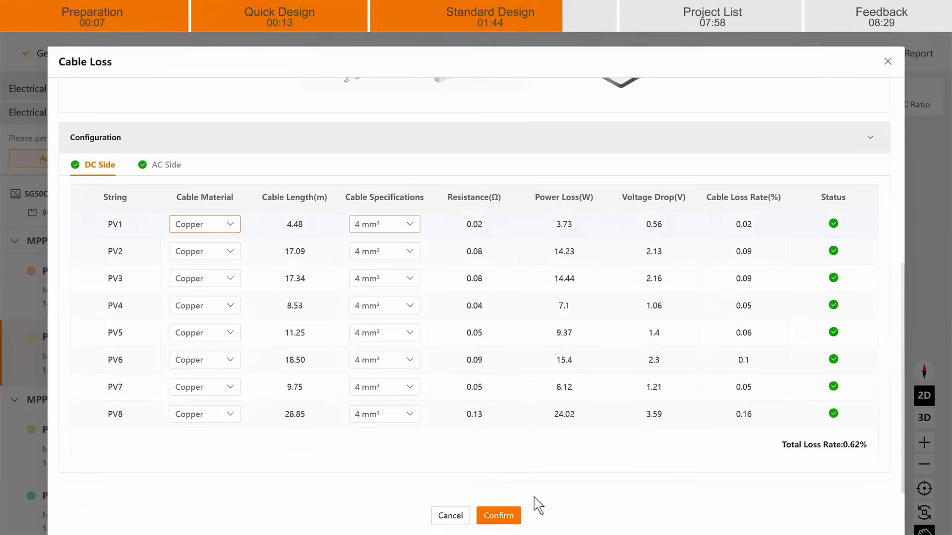
pyautogui.click(175, 164)
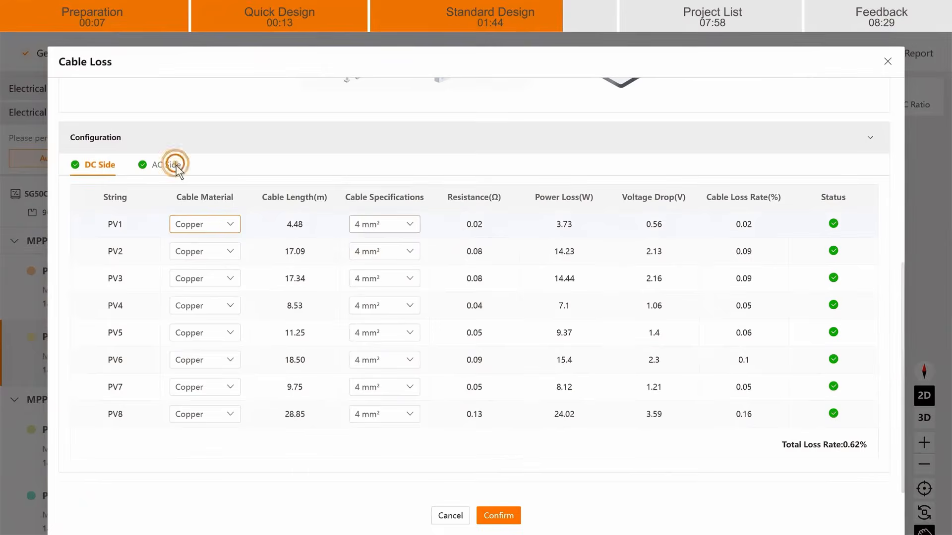
pyautogui.click(500, 515)
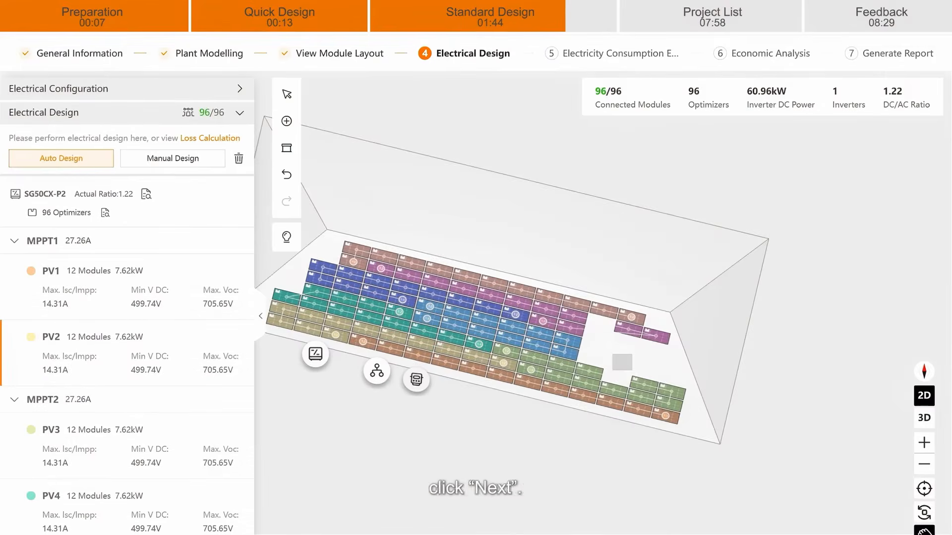
# - Proceed to the electricity consumption stage and set the annual consumption to 10000 kWh
pyautogui.scroll(-2, 501, 515)
pyautogui.click(502, 517)
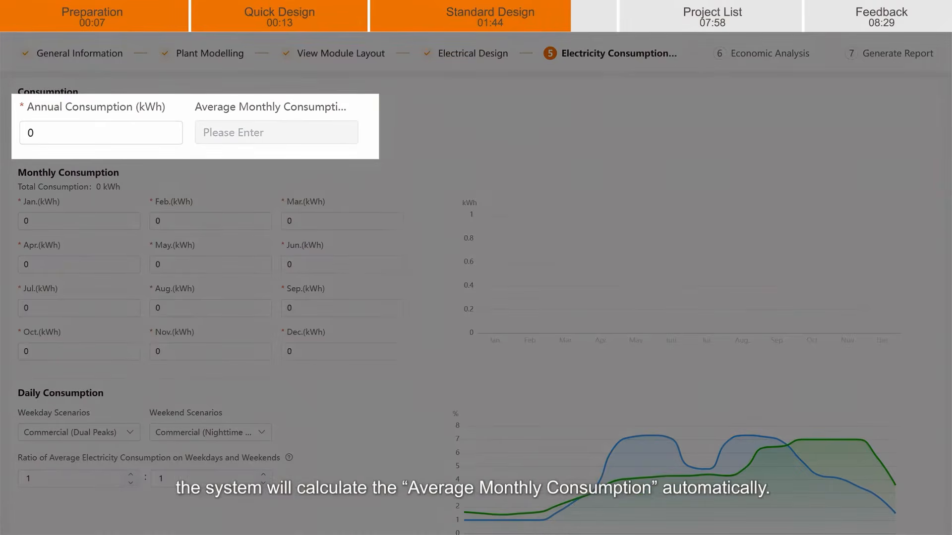
pyautogui.click(36, 132)
pyautogui.write('10000')
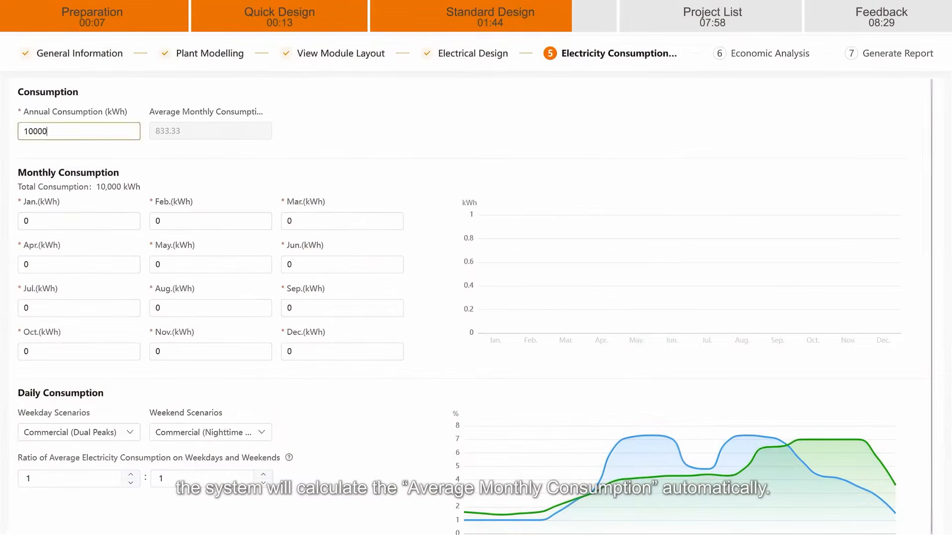
pyautogui.press('Return')
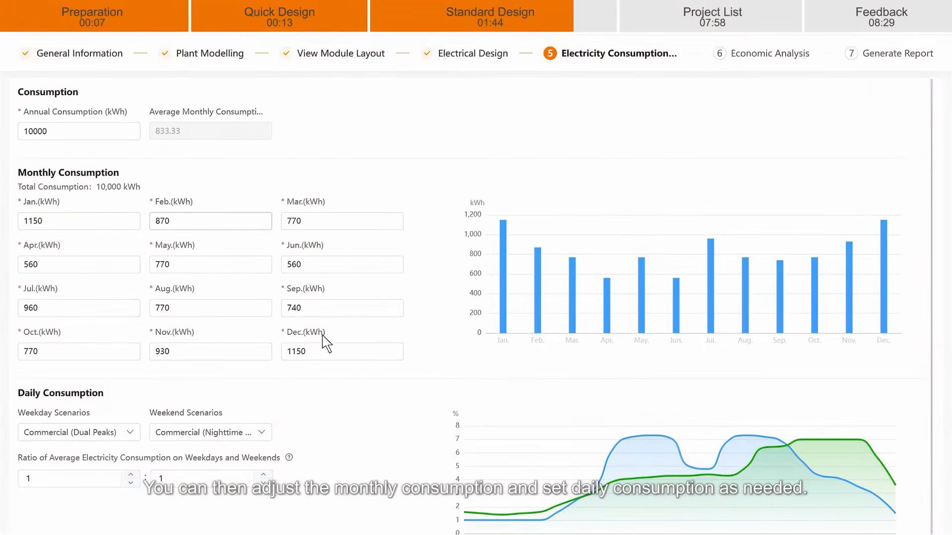
# - Set February's consumption to 900 kWh and the weekday value of the weekday-to-weekend consumption ratio to 1.3
pyautogui.click(179, 222)
pyautogui.write('900')
pyautogui.click(32, 477)
pyautogui.write('.3')
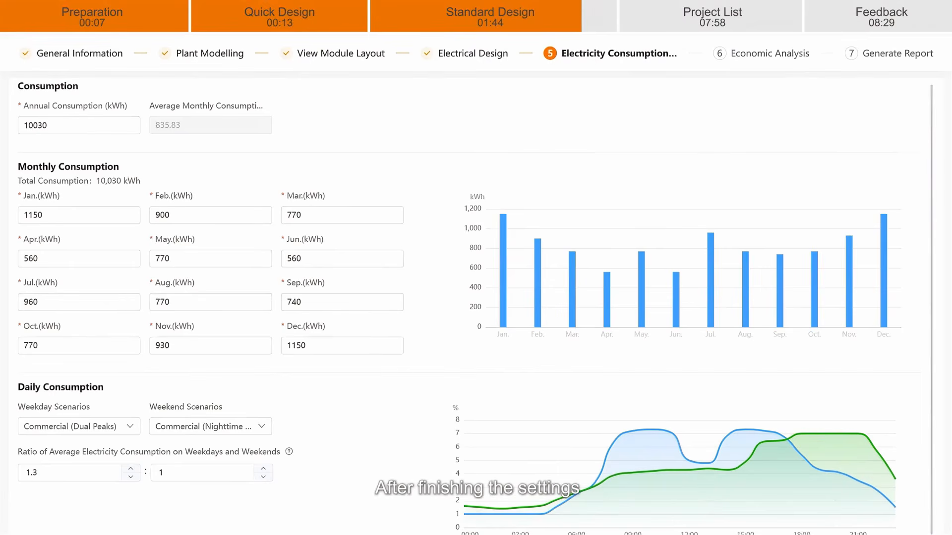
# - Proceed to the economic analysis and set the string inverter's unit price to 3000 EUR
pyautogui.scroll(-2, 476, 297)
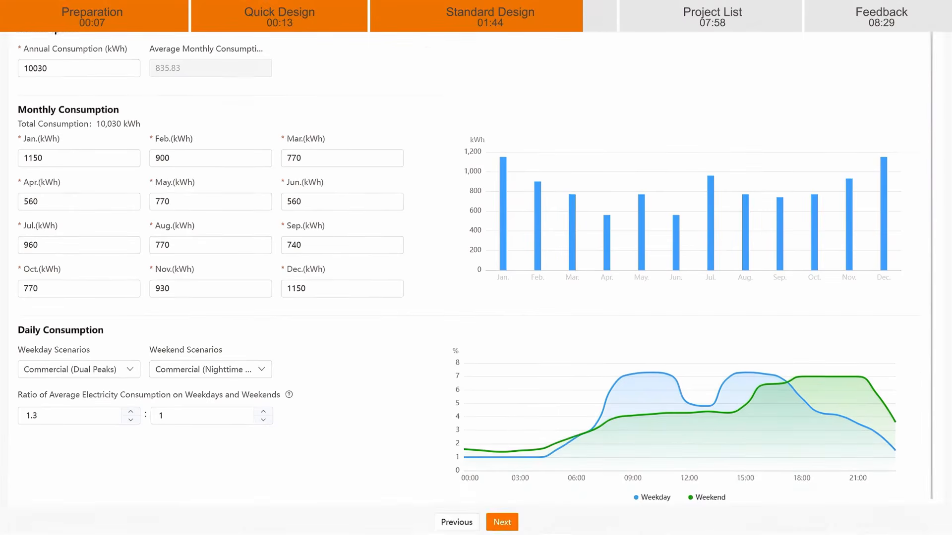
pyautogui.click(501, 524)
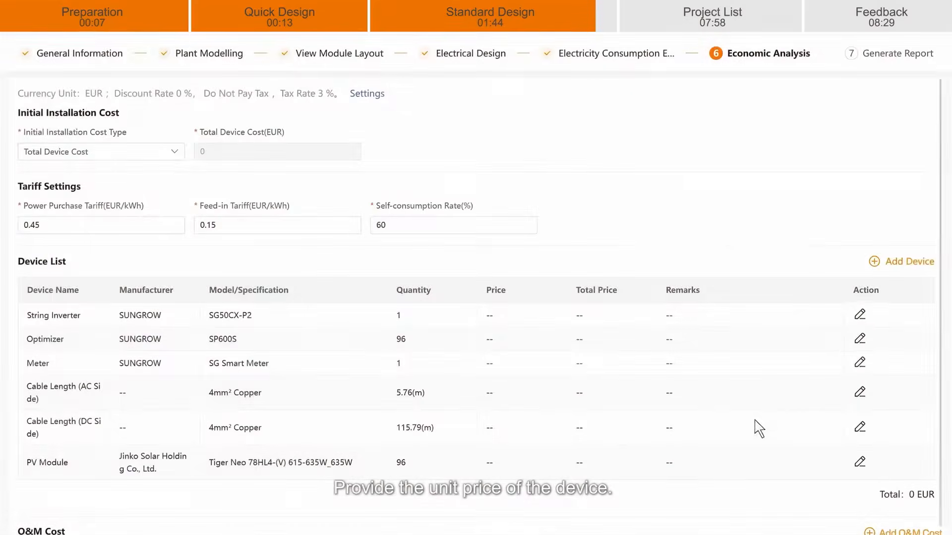
pyautogui.click(860, 314)
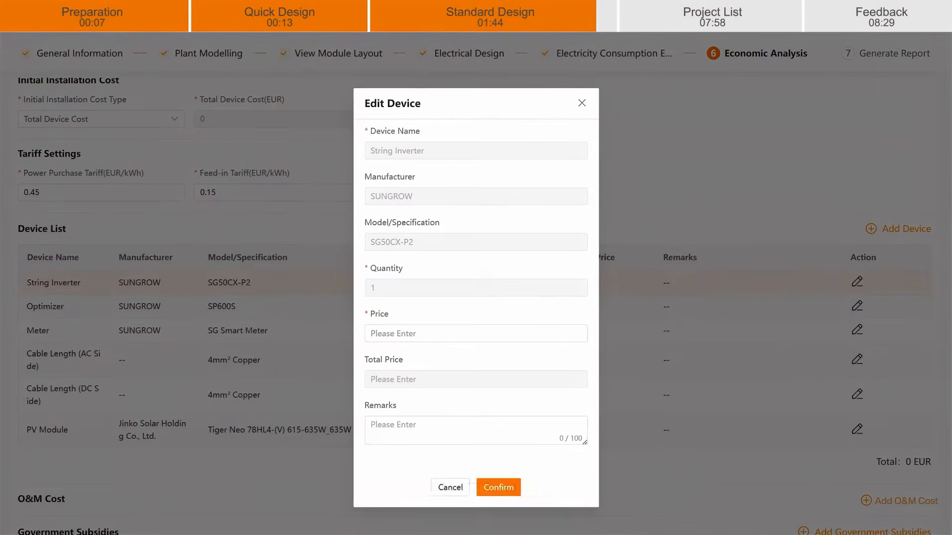
pyautogui.click(379, 334)
pyautogui.write('3000')
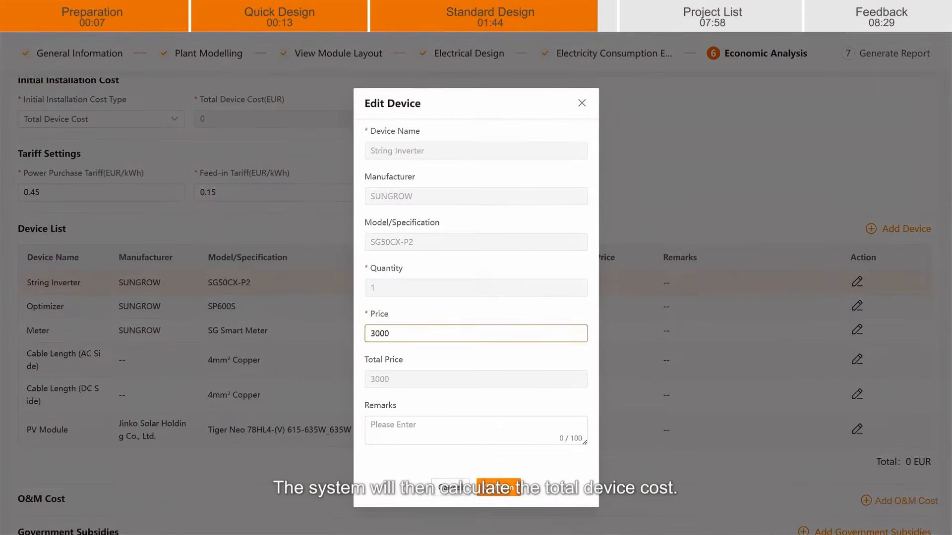
pyautogui.click(498, 487)
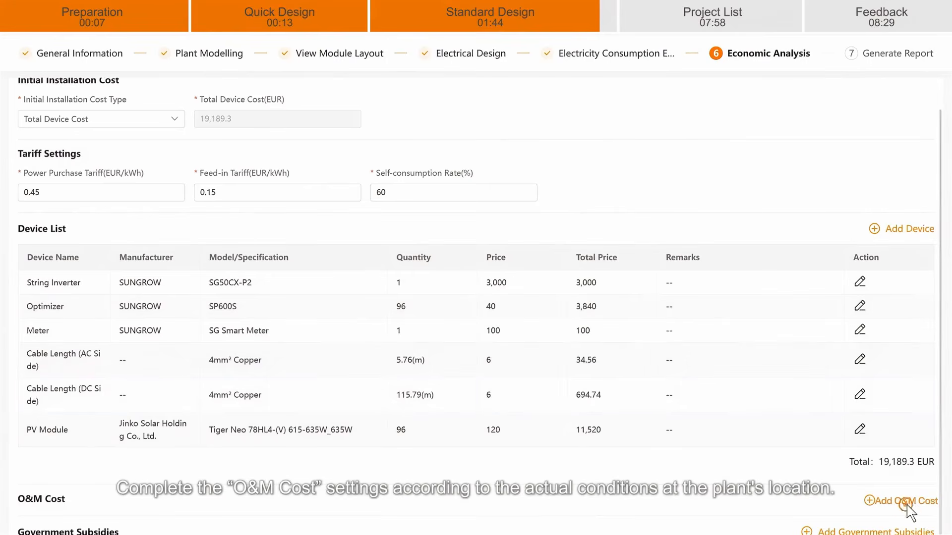
# - Add an O&M cost and set the PV rate to 0.05 EUR/W/year
pyautogui.click(900, 501)
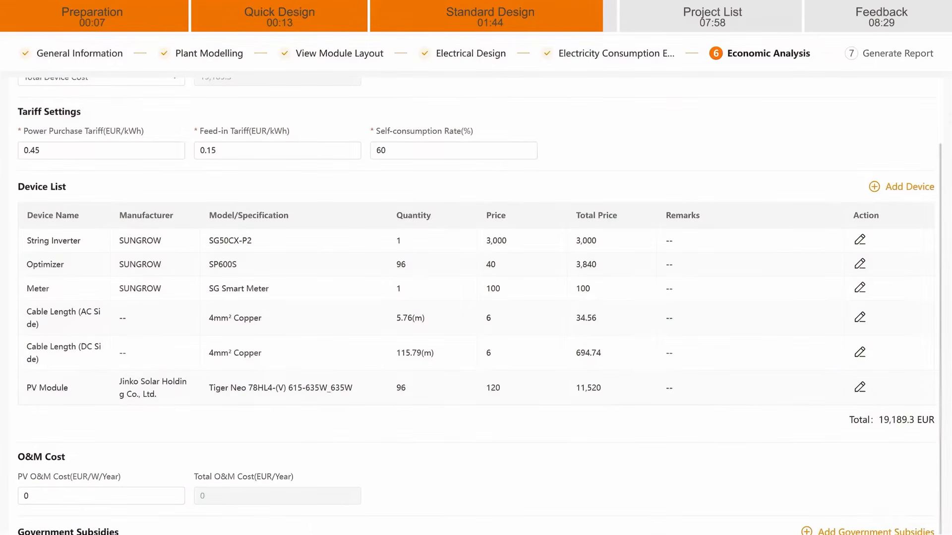
pyautogui.write('.05')
pyautogui.scroll(-1, 40, 503)
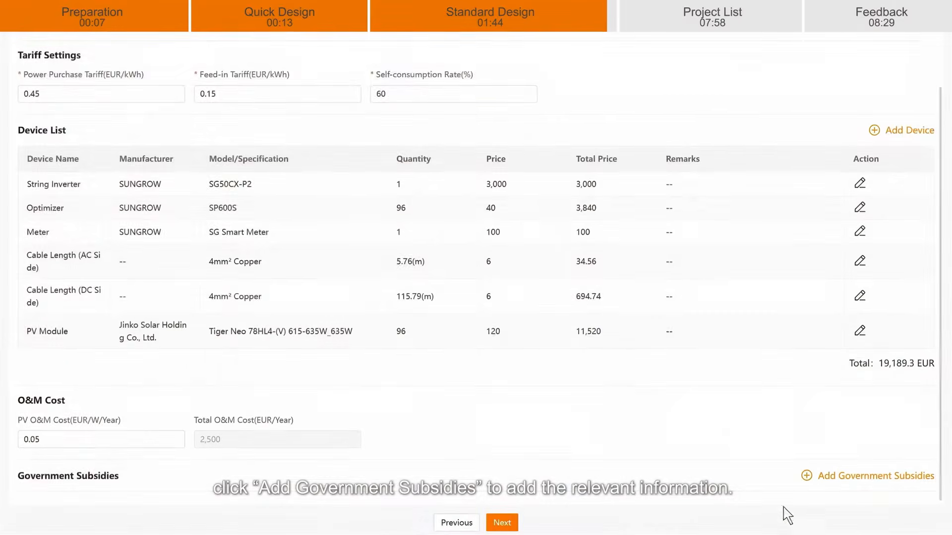
# - Add a fixed government subsidy with a maximum of 5000 EUR
pyautogui.click(872, 476)
pyautogui.click(397, 471)
pyautogui.press('BackSpace')
pyautogui.write('5000')
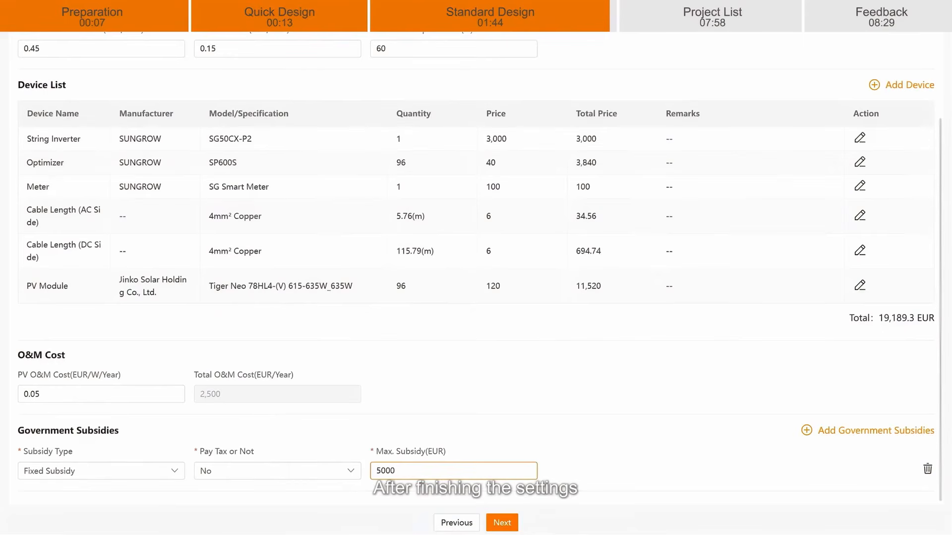
# - Proceed to the project report, review it through to the social contribution section, and save and download it
pyautogui.click(501, 522)
pyautogui.scroll(-4, 515, 297)
pyautogui.scroll(-20, 515, 297)
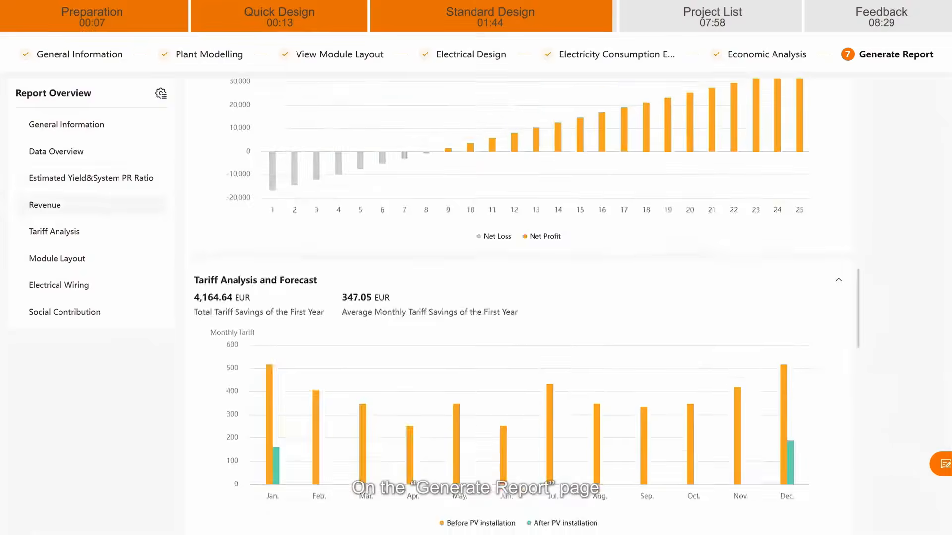
pyautogui.scroll(-10, 516, 298)
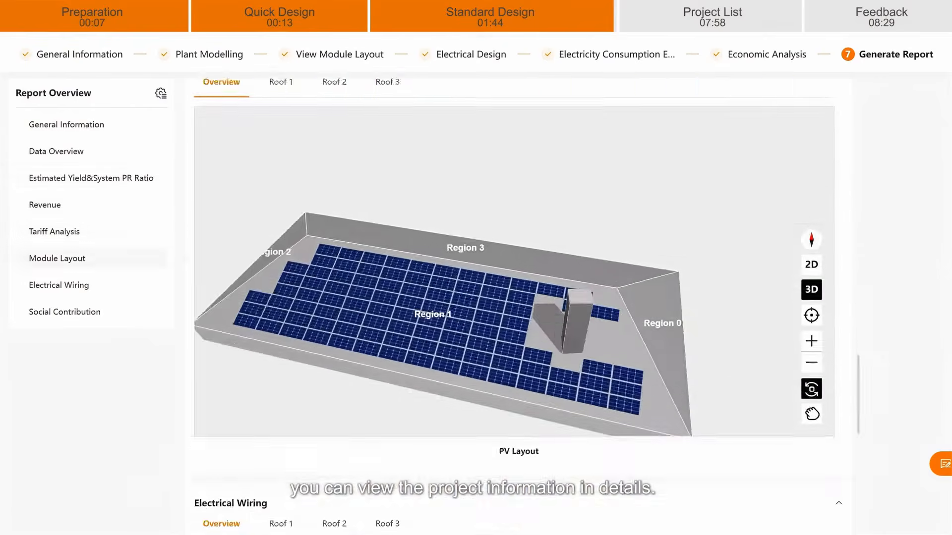
pyautogui.scroll(-2, 515, 298)
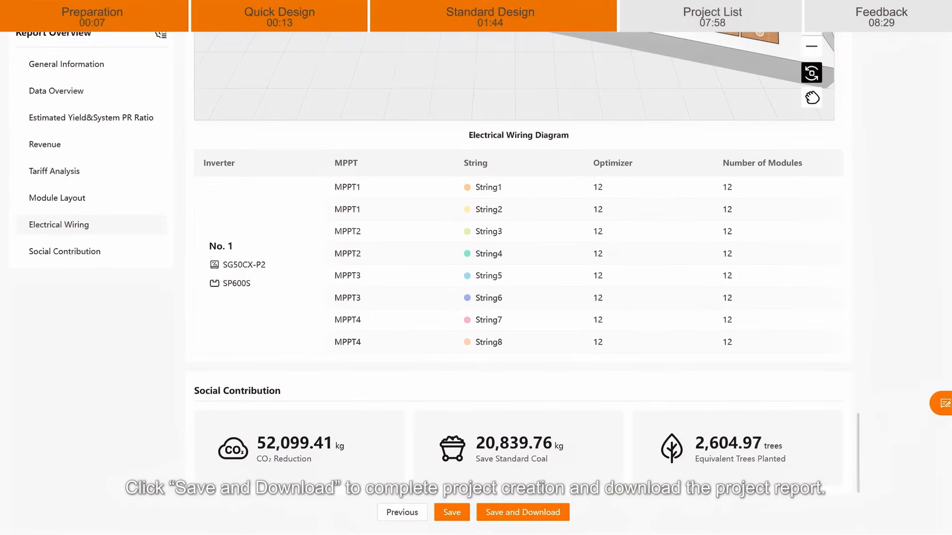
pyautogui.click(520, 512)
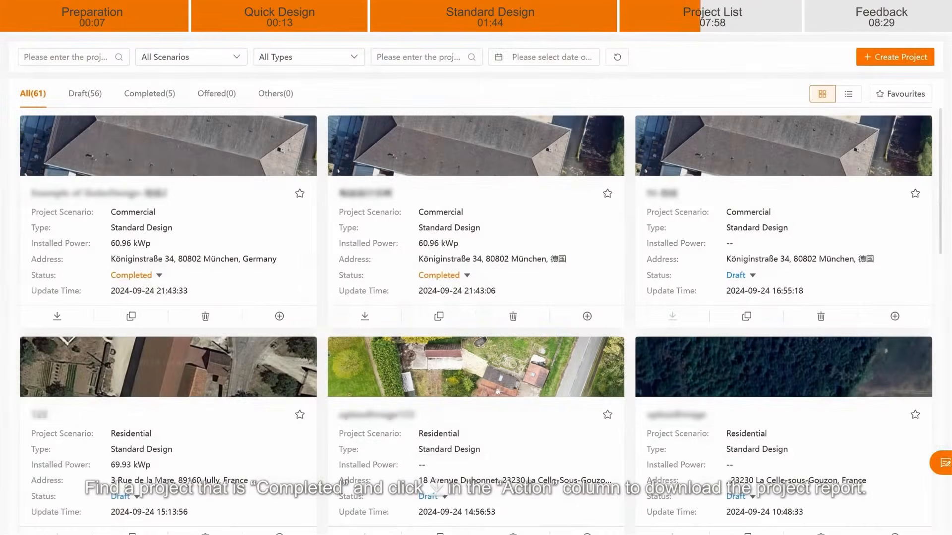
# - Download the report of the most recently updated completed commercial project and open that project's additional actions
pyautogui.click(57, 316)
pyautogui.click(503, 355)
pyautogui.scroll(-20, 301, 307)
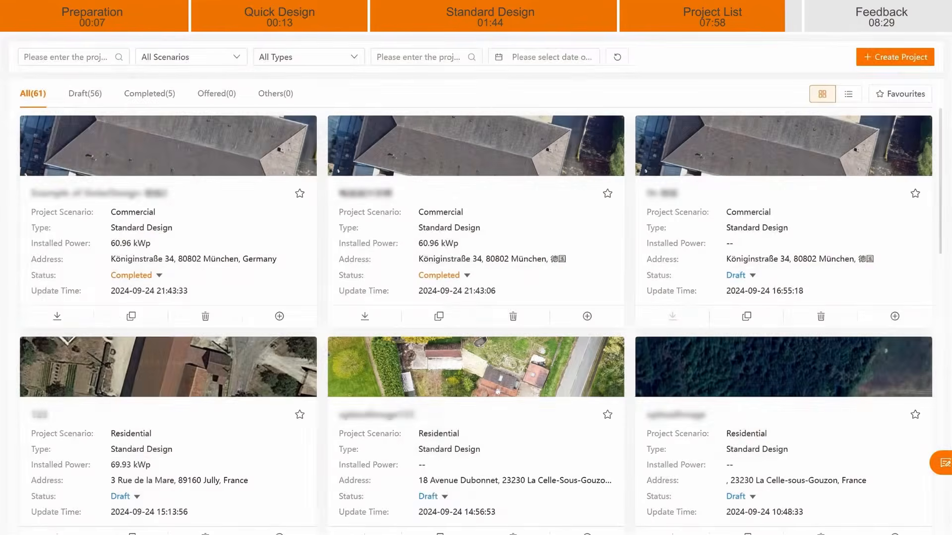
pyautogui.click(279, 316)
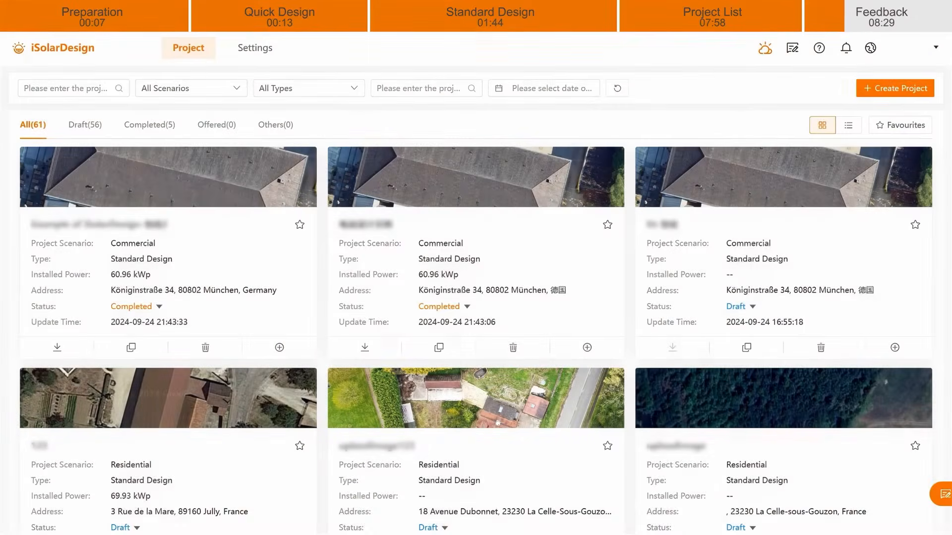
# - Start a new product suggestion in the feedback area and choose PV Configuration as the function concerned
pyautogui.click(792, 48)
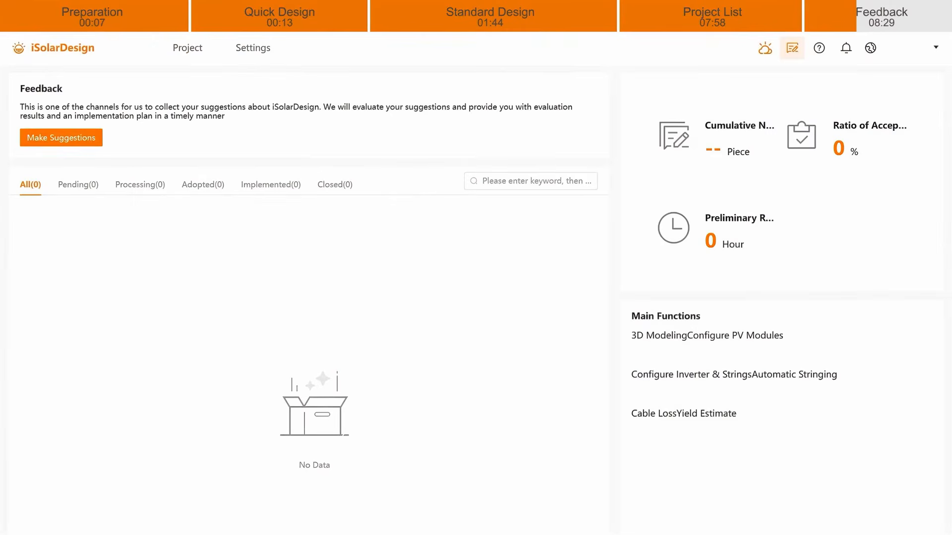
pyautogui.click(61, 137)
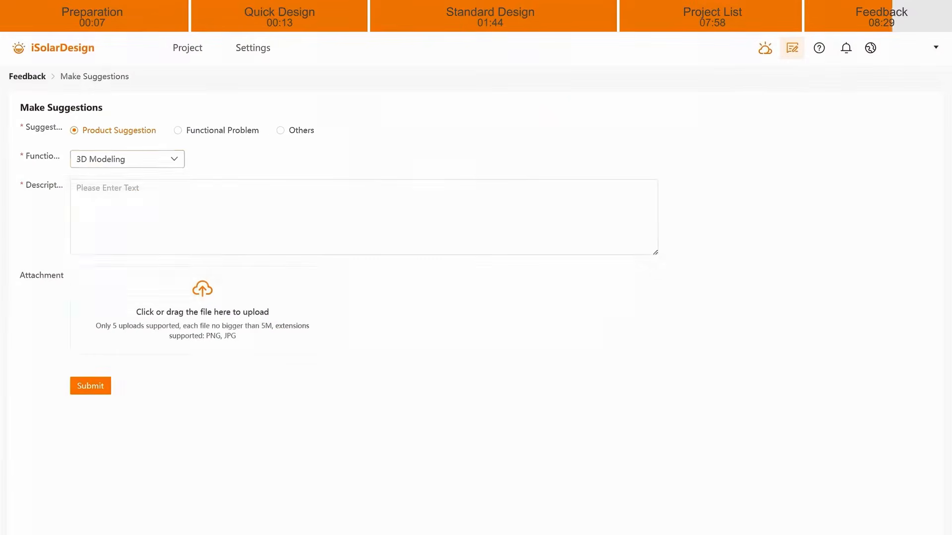
pyautogui.click(96, 161)
pyautogui.click(112, 208)
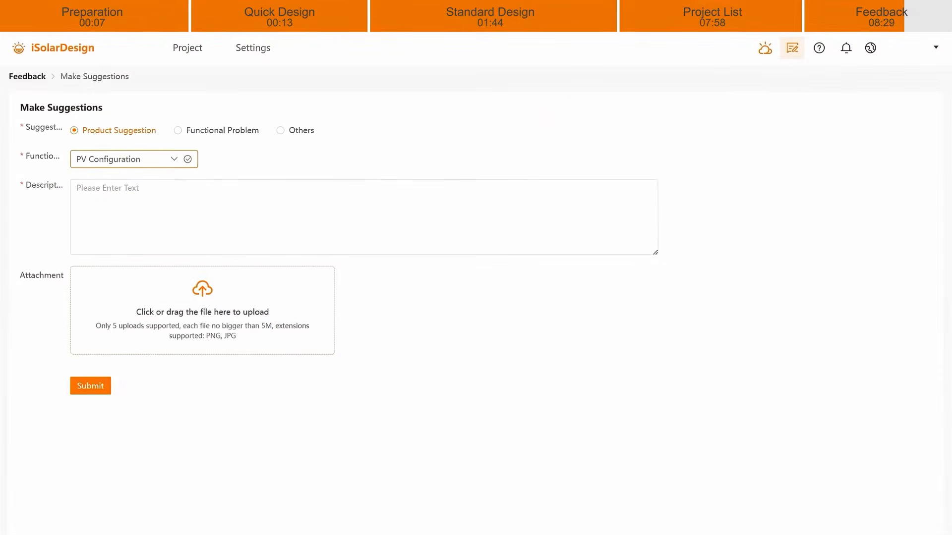